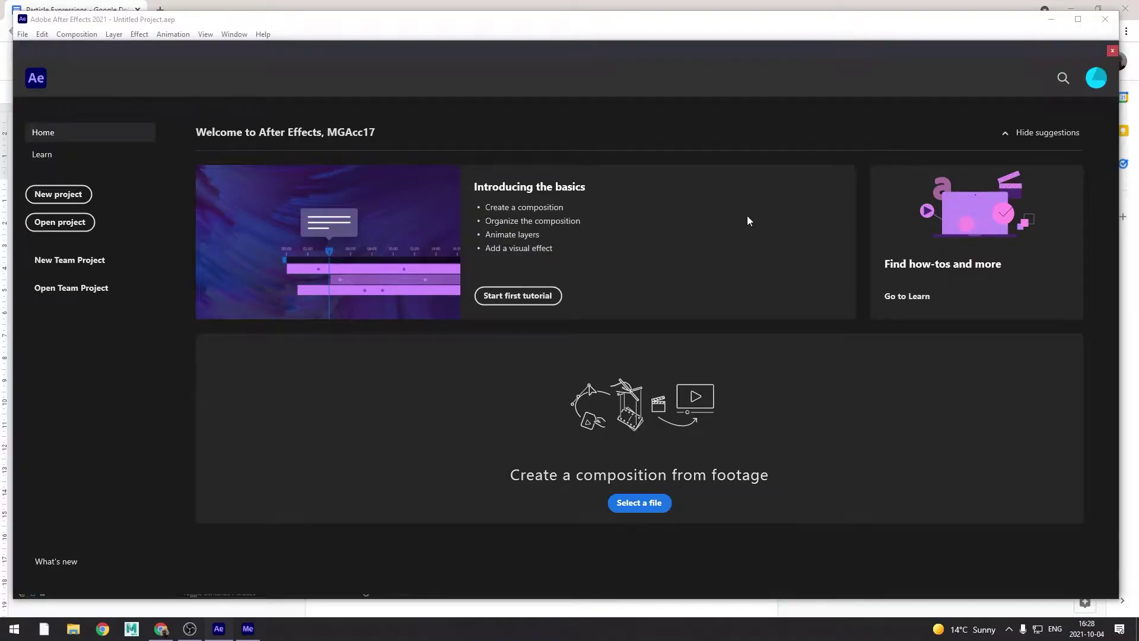
Create a new untitled project from the Home screen.
click(59, 194)
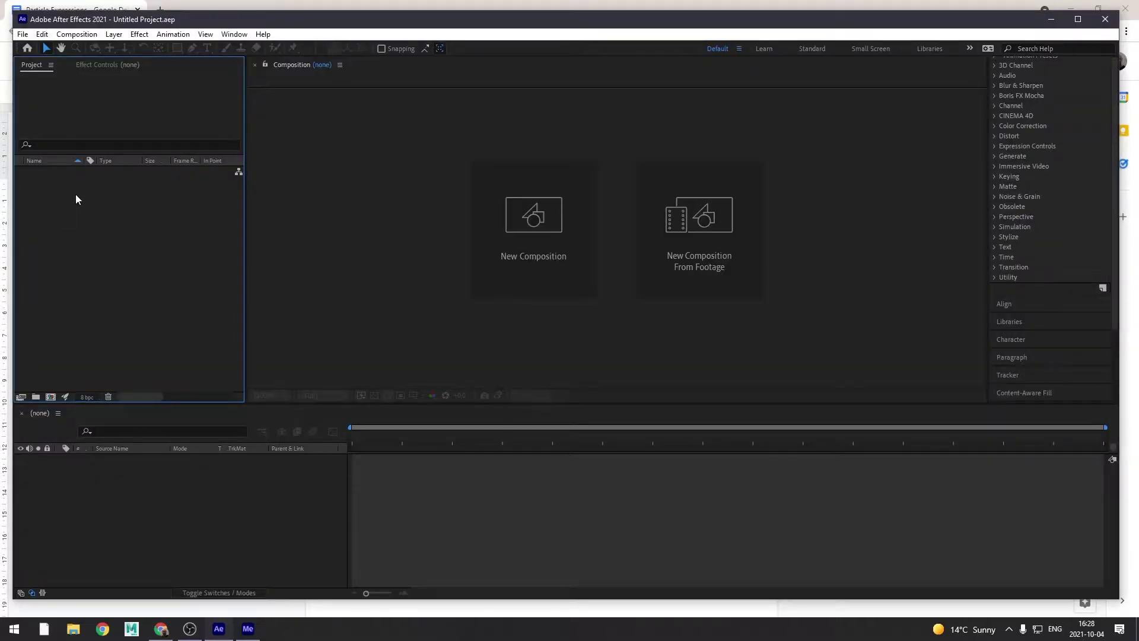
Import Particles_v01.001.png from Documents/maya/projects/Particles/images as a PNG sequence.
click(82, 36)
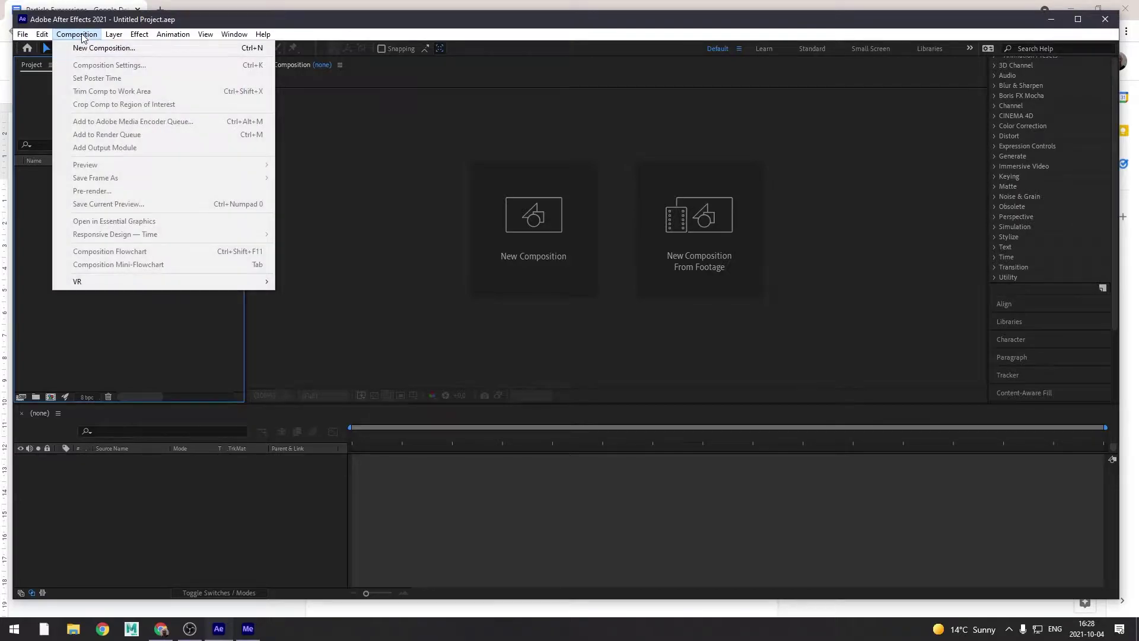
mouse_move(23, 35)
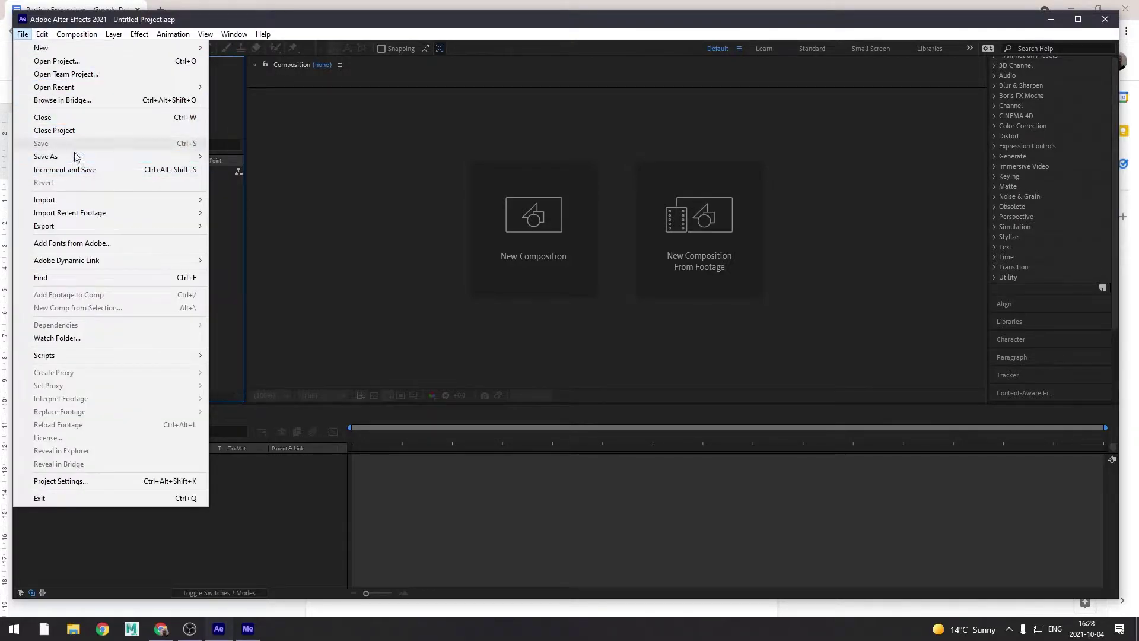
mouse_move(93, 203)
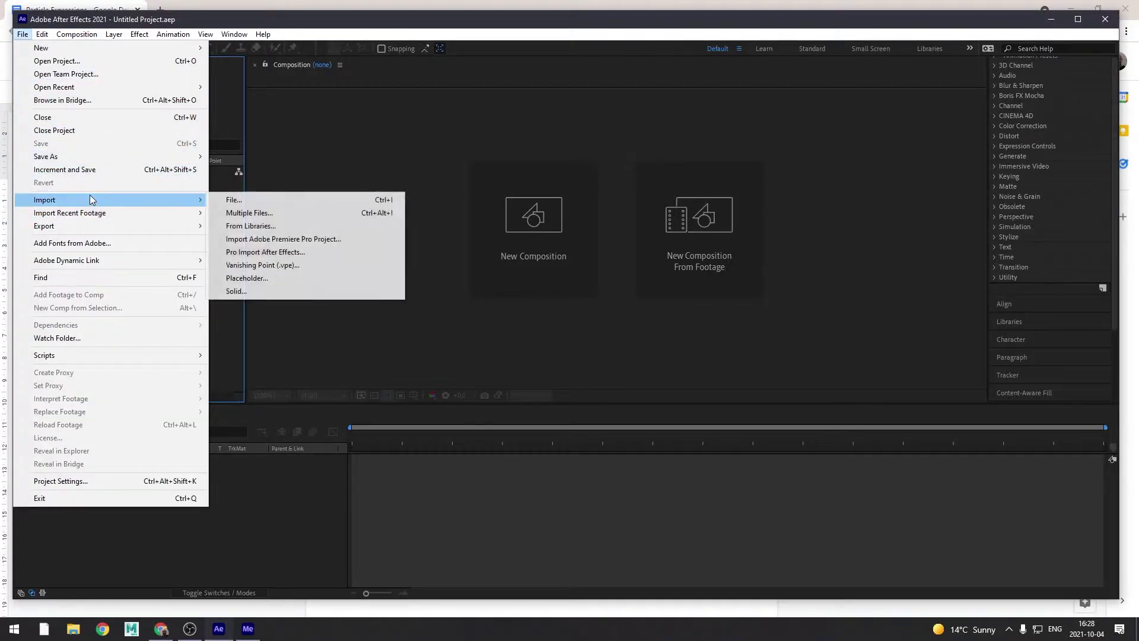
click(252, 200)
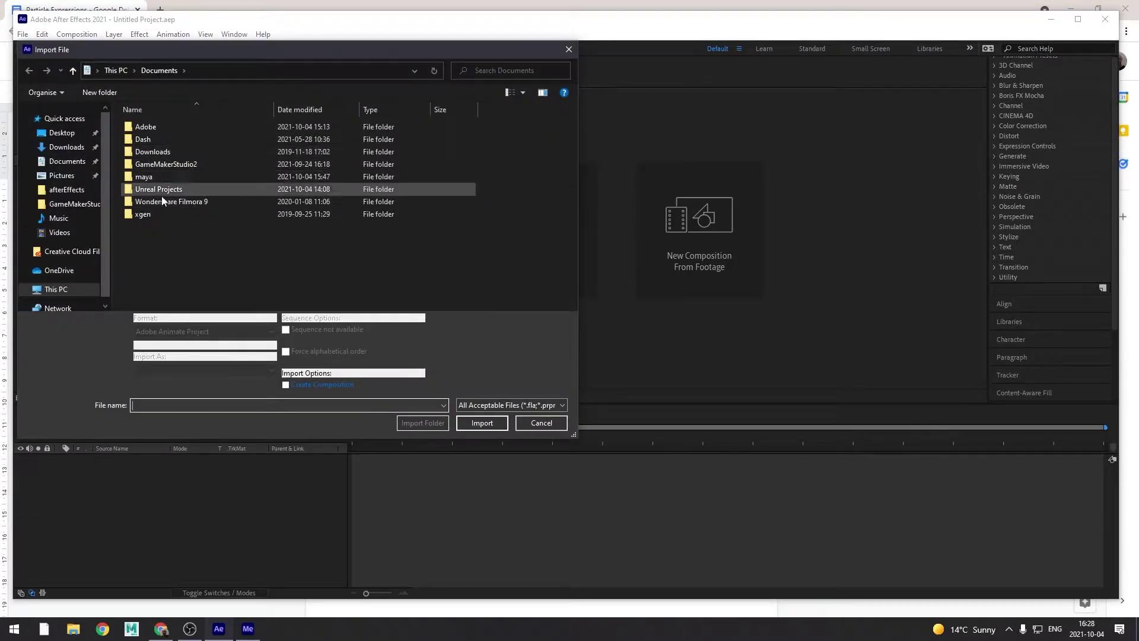
double_click(156, 175)
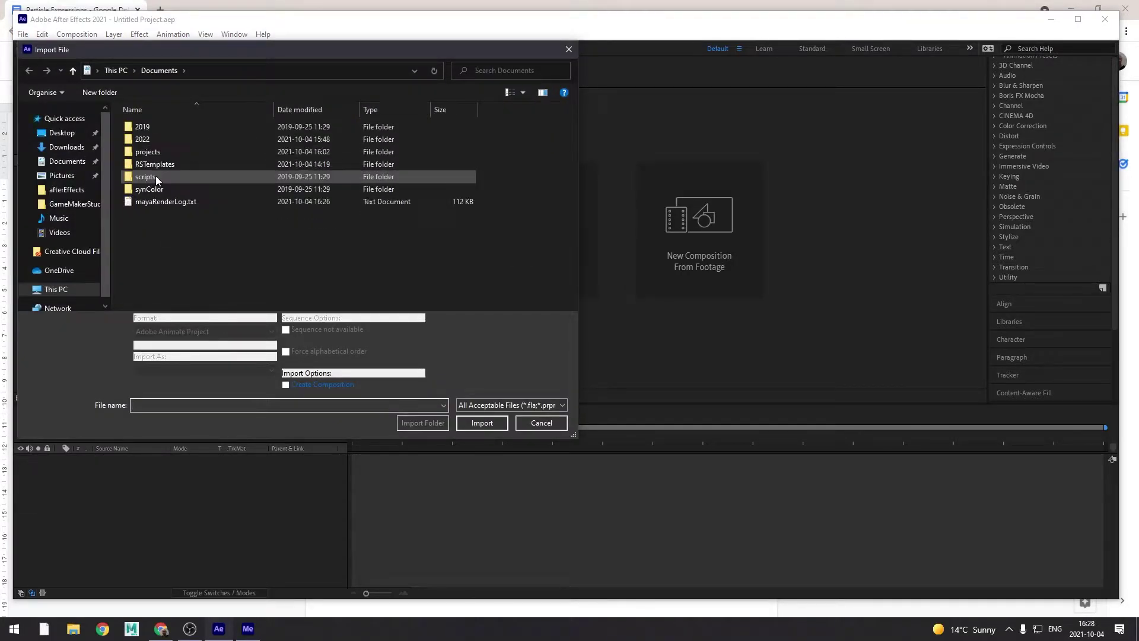
double_click(153, 151)
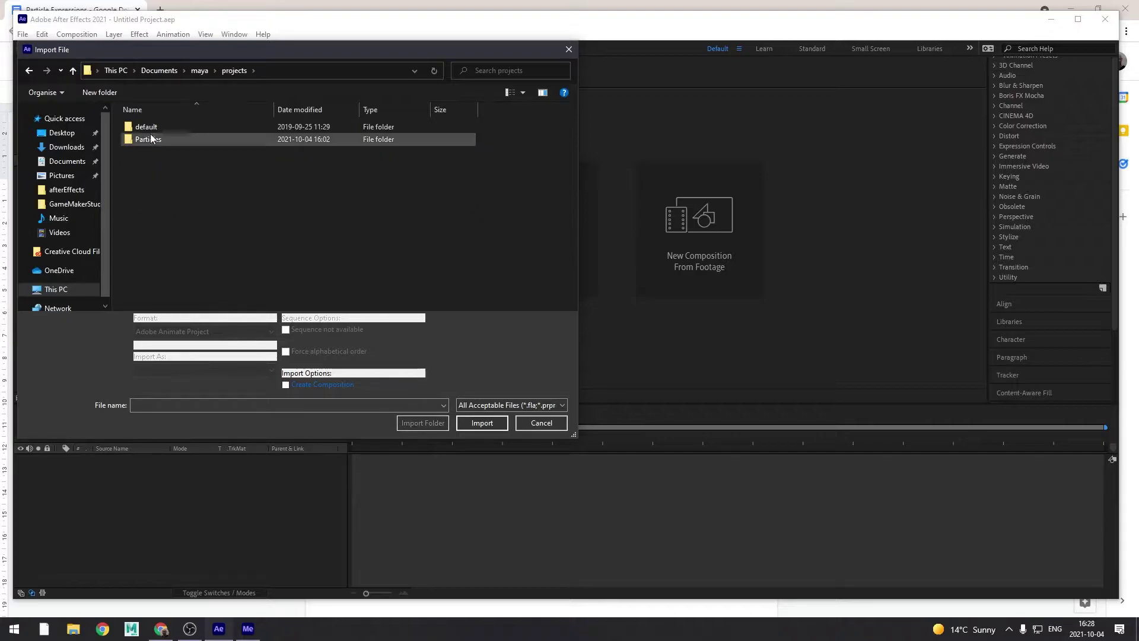
double_click(152, 138)
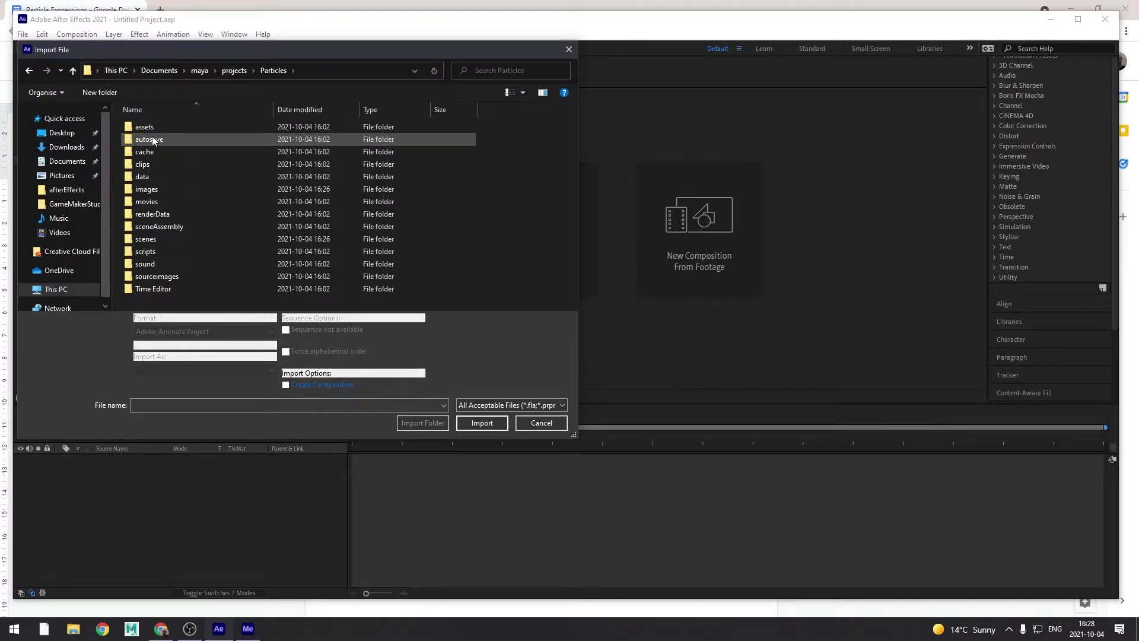
double_click(153, 189)
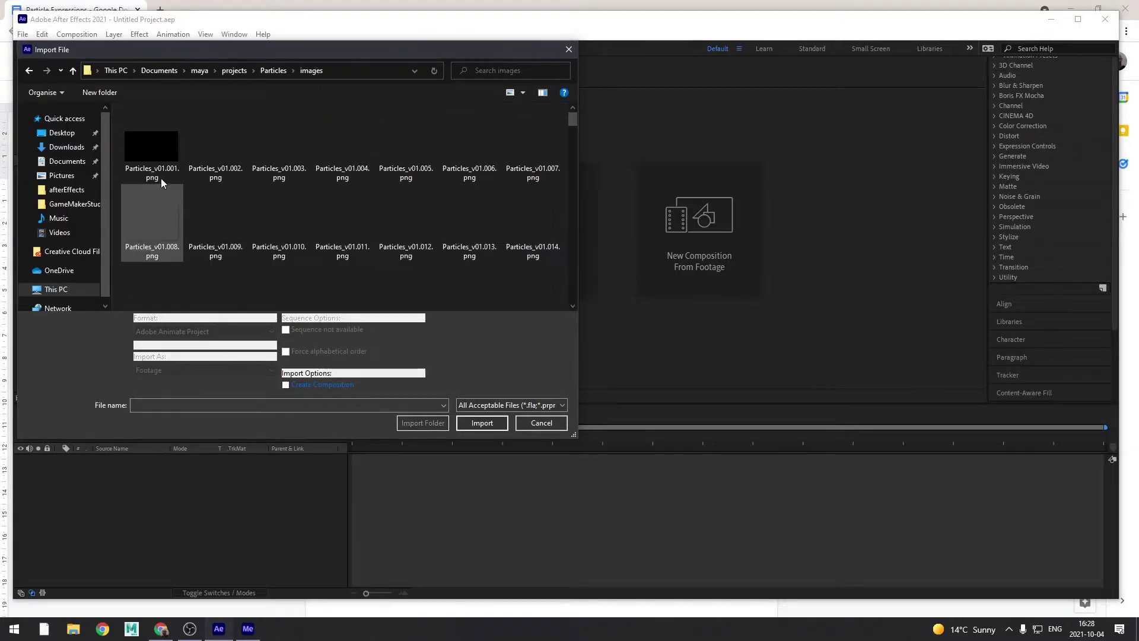
click(147, 144)
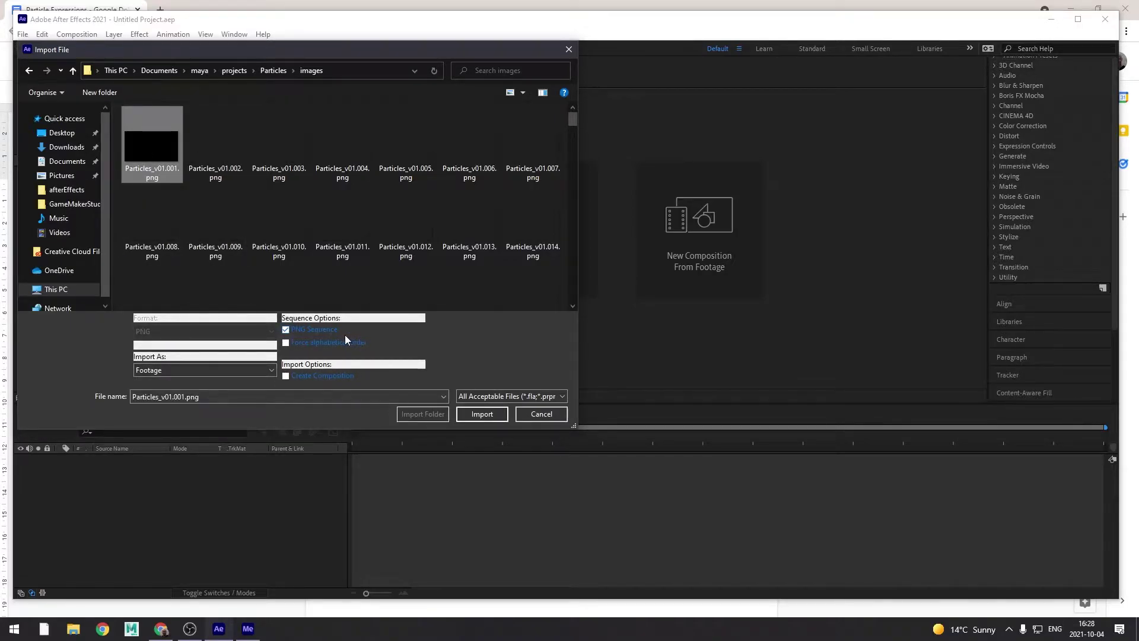
click(487, 414)
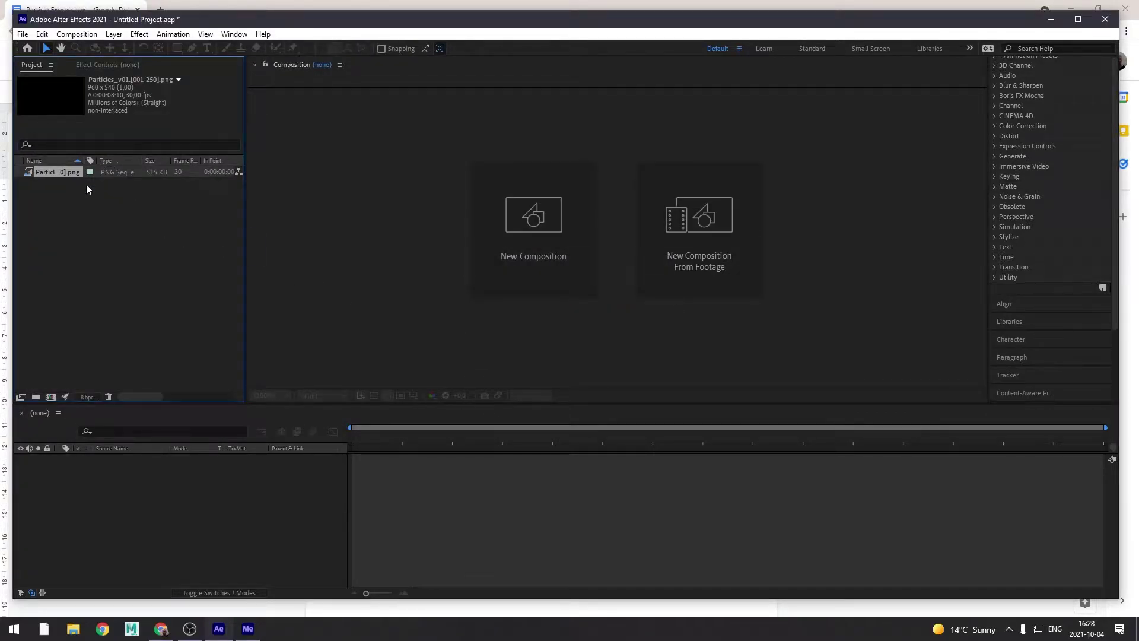
Interpret the Particles_v01 footage as premultiplied alpha at an assumed 24 fps.
click(86, 188)
click(48, 170)
right_click(55, 172)
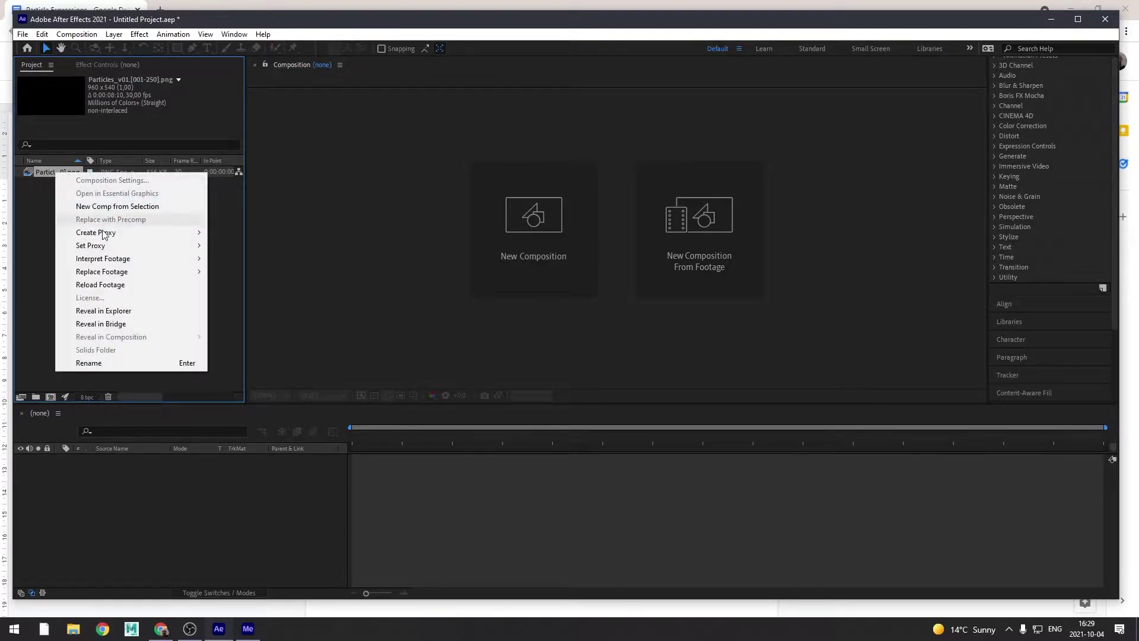
mouse_move(119, 262)
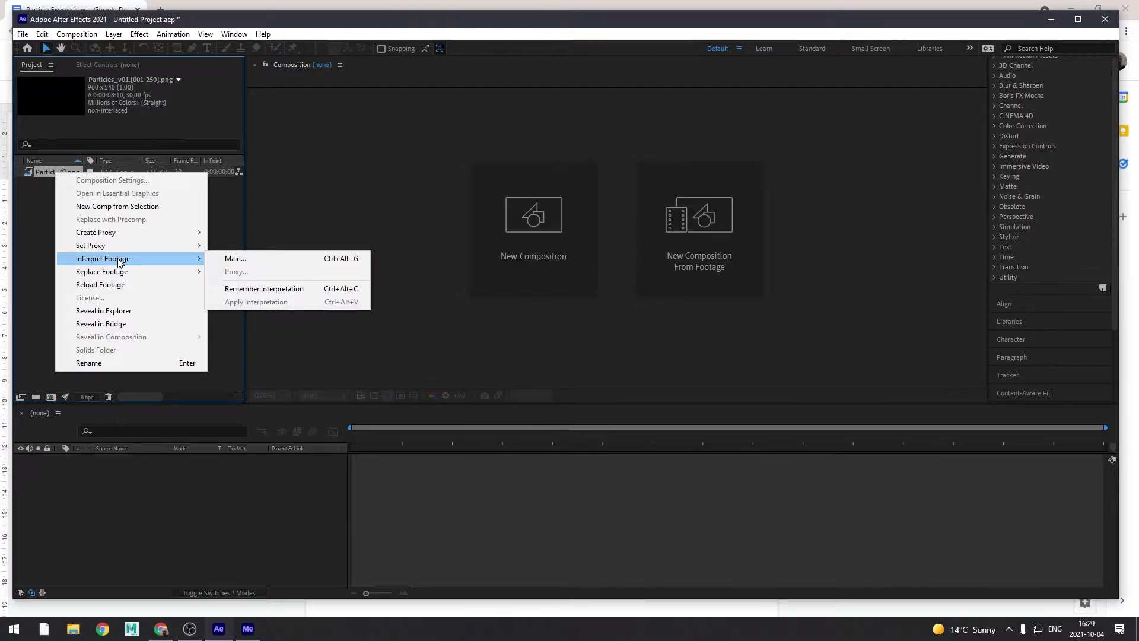
click(243, 257)
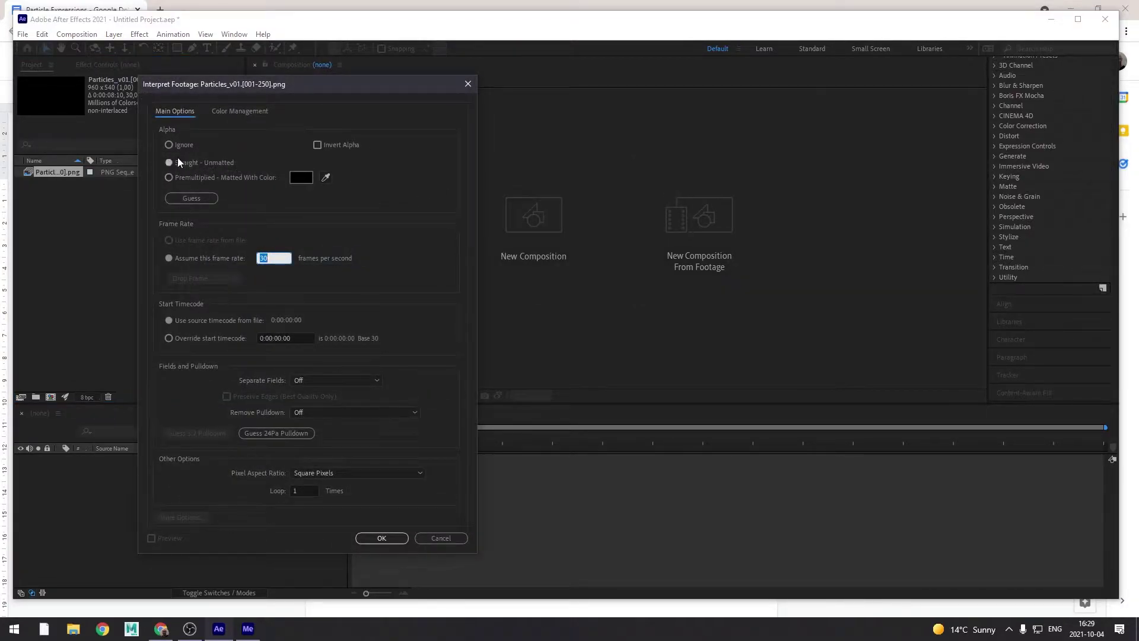
click(182, 177)
click(250, 260)
text(24)
click(384, 246)
click(394, 540)
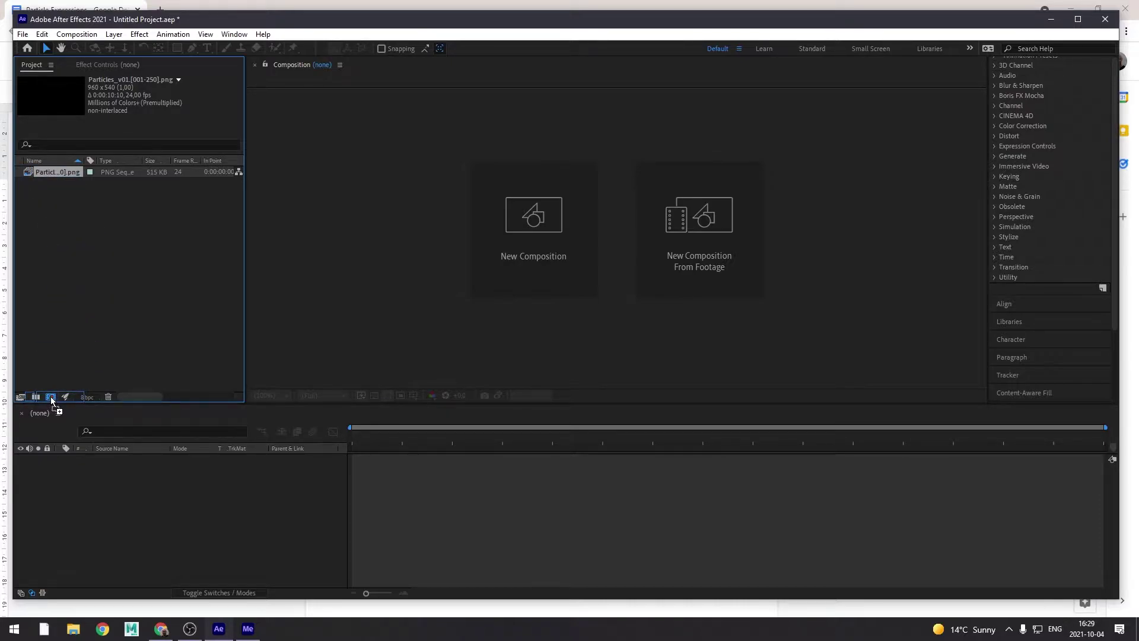
Create a composition from the Particles_v01 footage and rename it from Particles_v01 to Particles.
drag(51, 398, 52, 397)
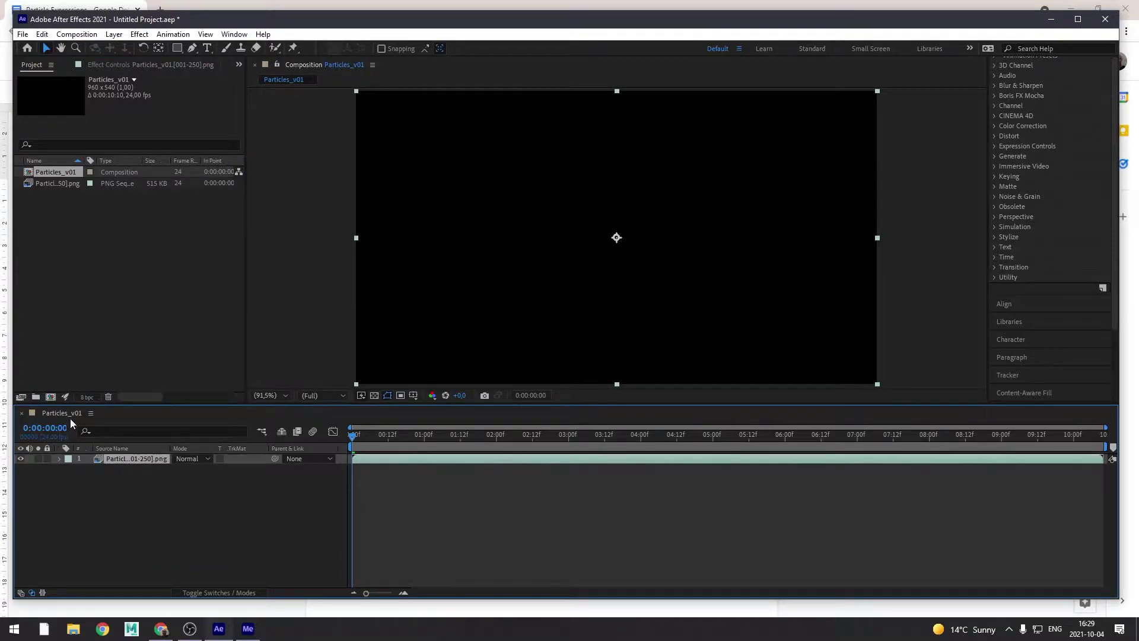
click(63, 172)
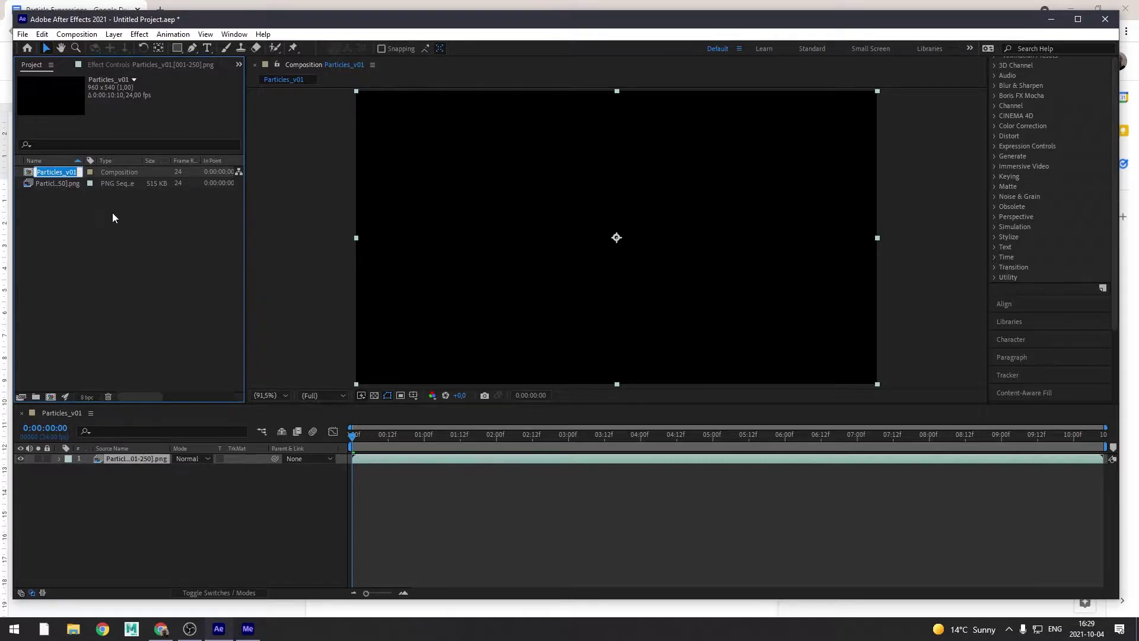
key(End)
key(BackSpace)
key(BackSpace)
key(BackSpace)
text(s)
key(Return)
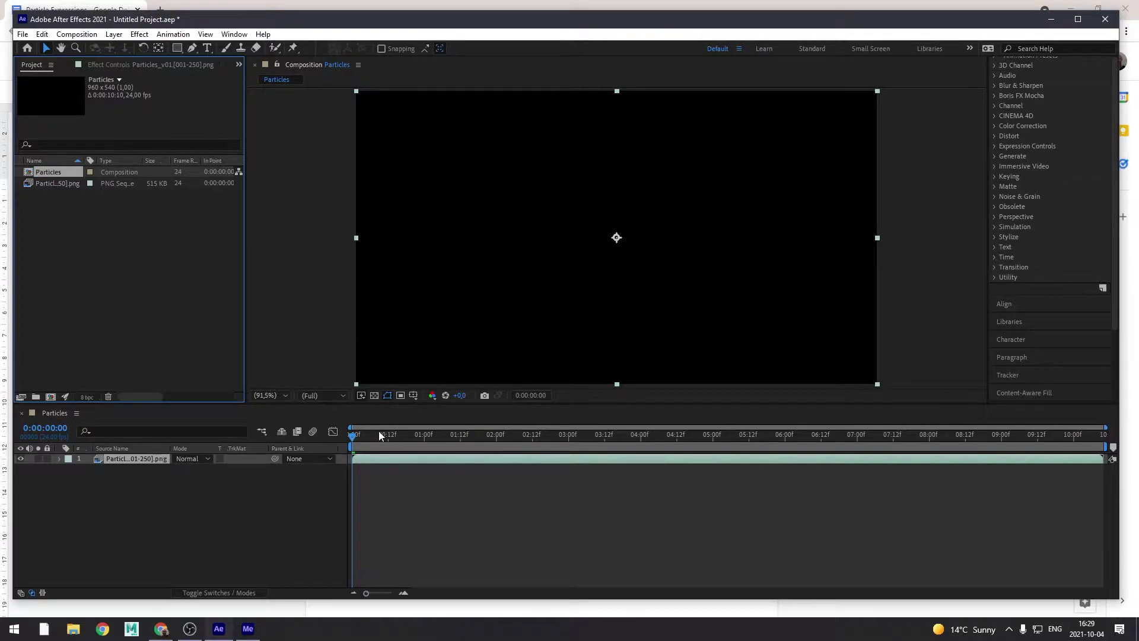
Scrub to 0:00:03:20 where the particles spell Magic, and select the particle layer.
mouse_move(379, 431)
mouse_down()
mouse_move(752, 451)
mouse_move(630, 451)
mouse_up()
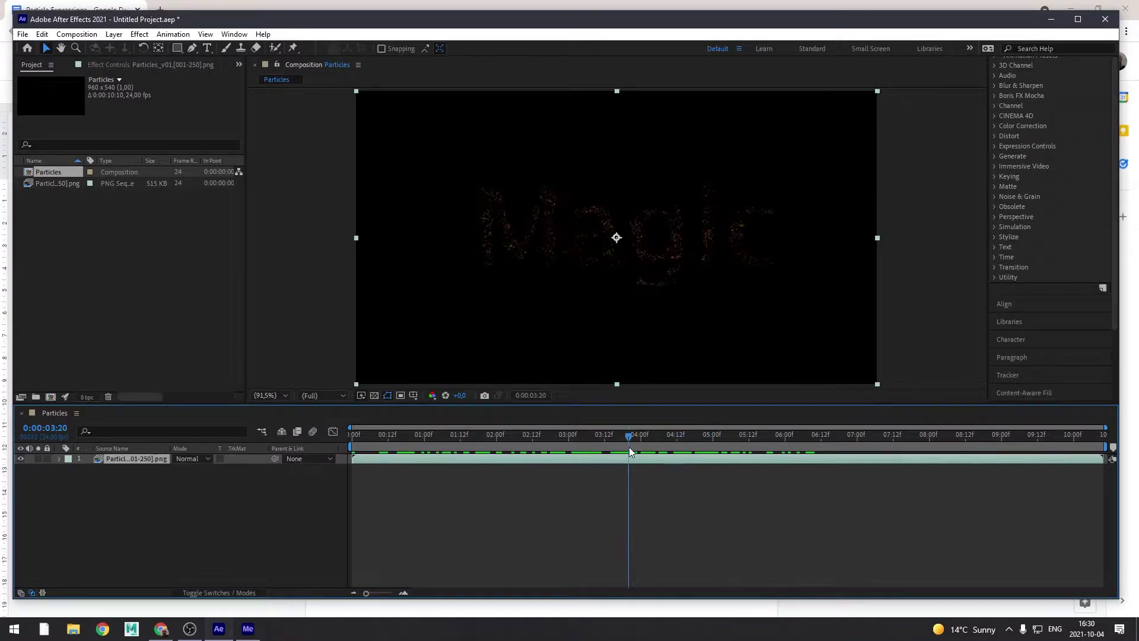
click(187, 501)
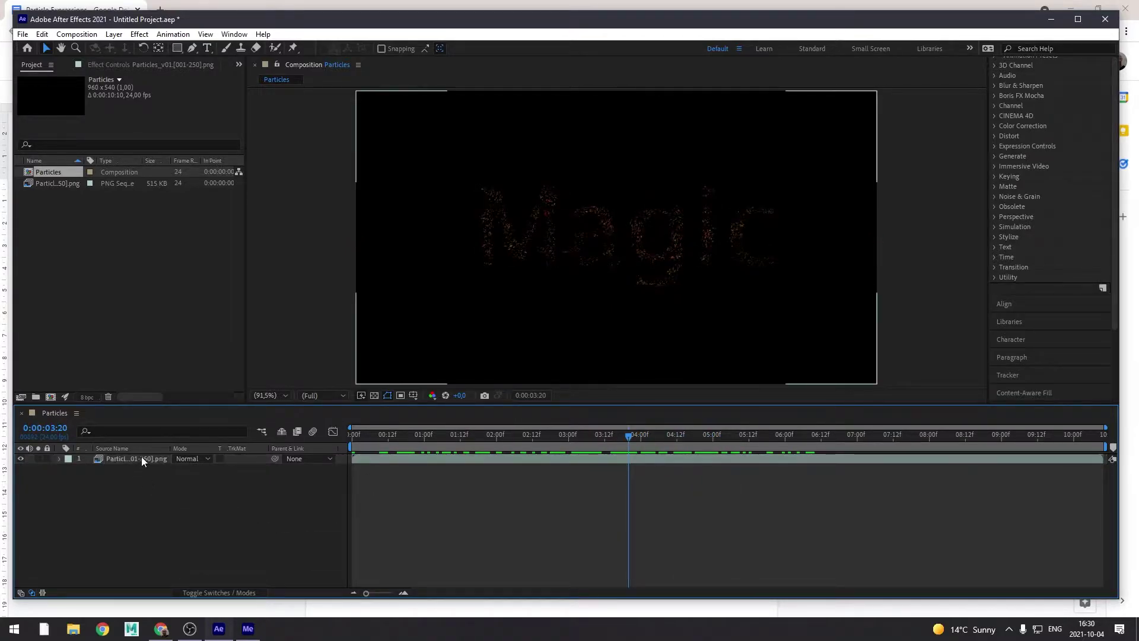
click(138, 457)
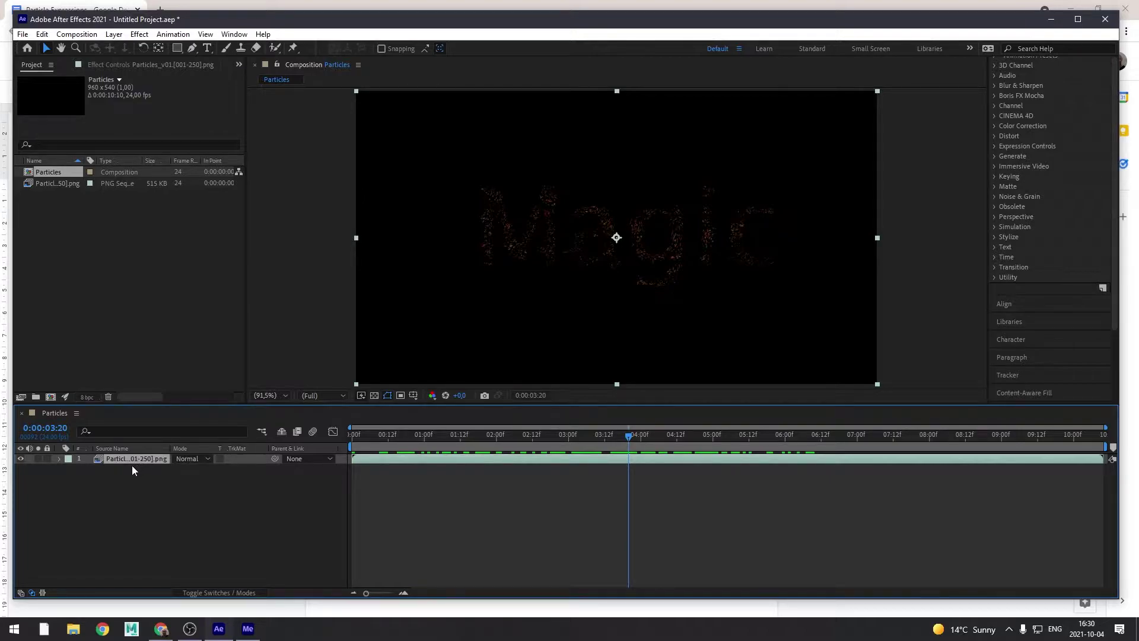
Duplicate the particle layer and set the top copy to Add blending mode.
key(ctrl+d)
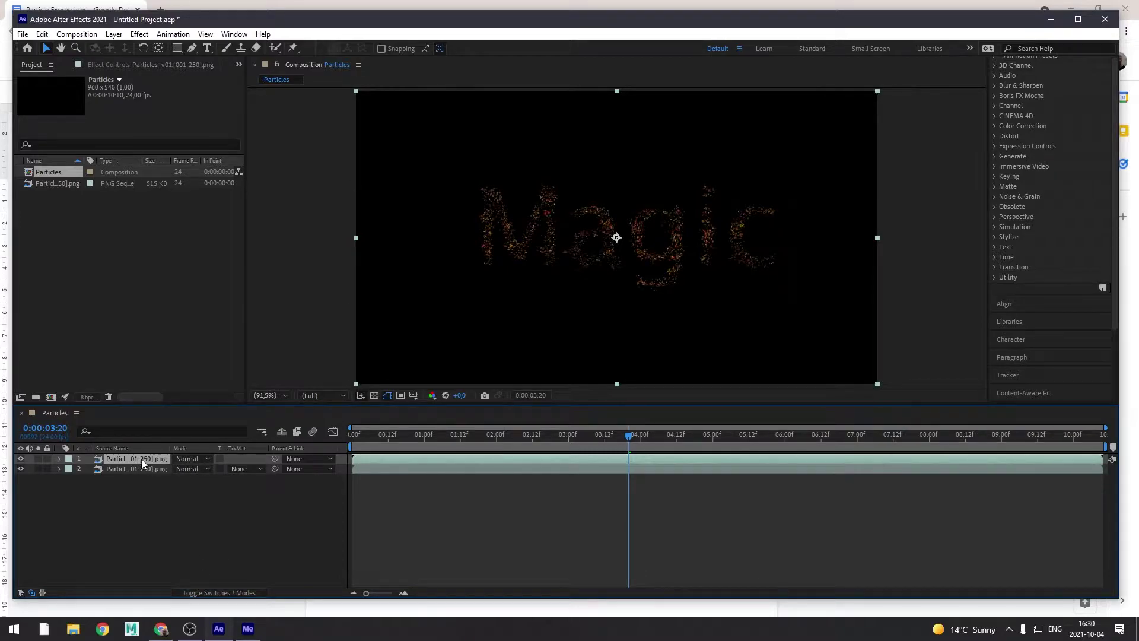
click(200, 459)
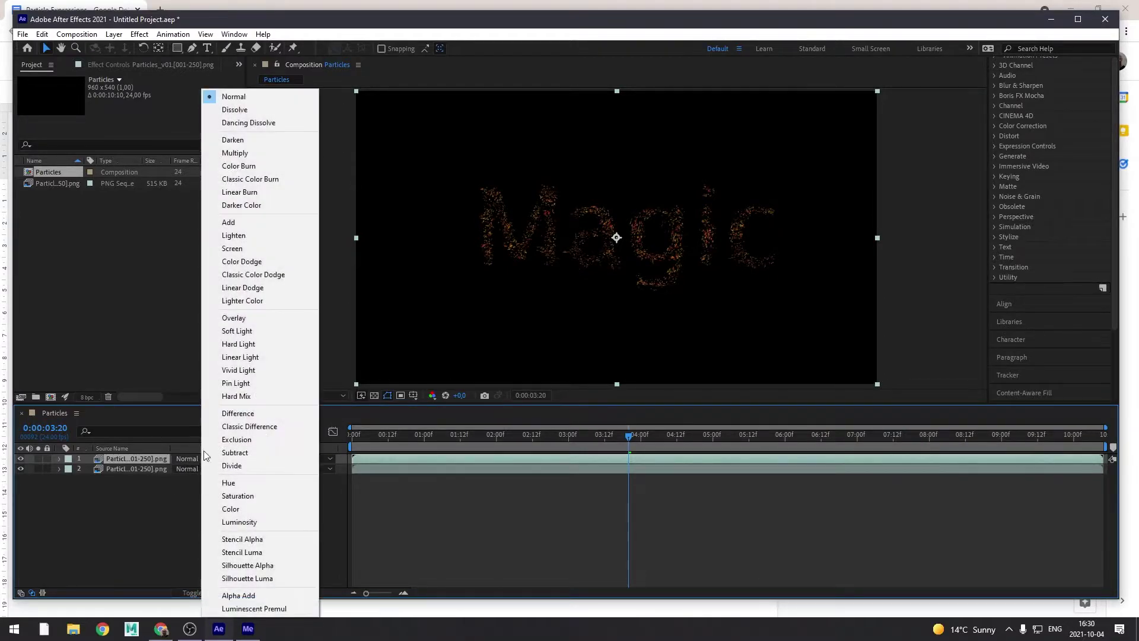
click(252, 222)
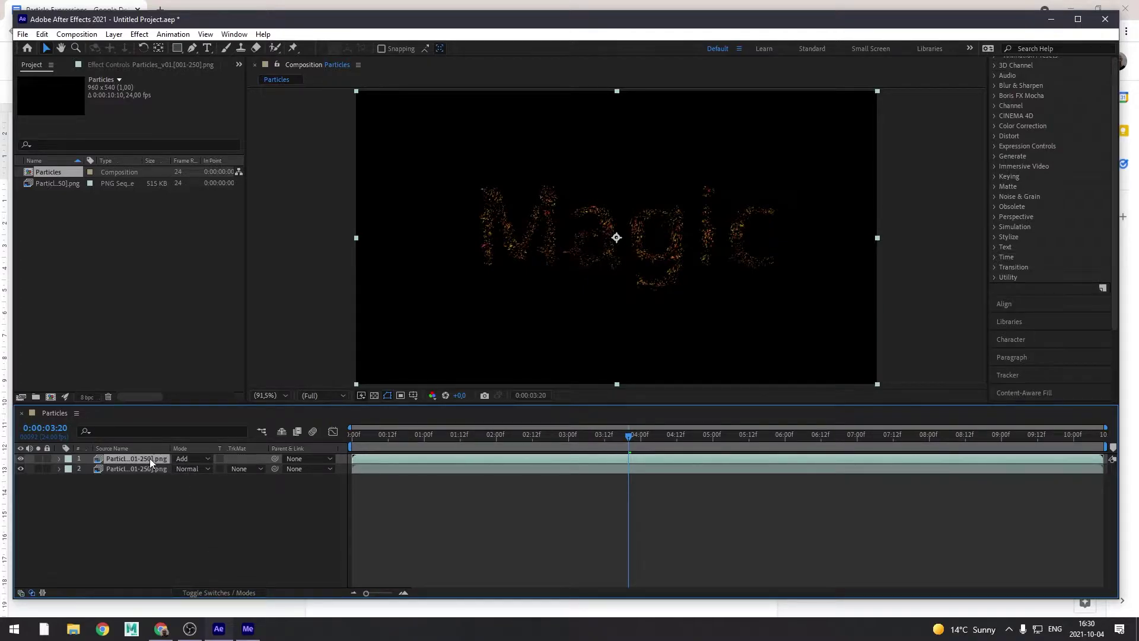
click(20, 459)
click(20, 459)
Duplicate the Add-mode particle layer twice more.
click(138, 475)
click(134, 459)
key(ctrl+d)
key(ctrl+d)
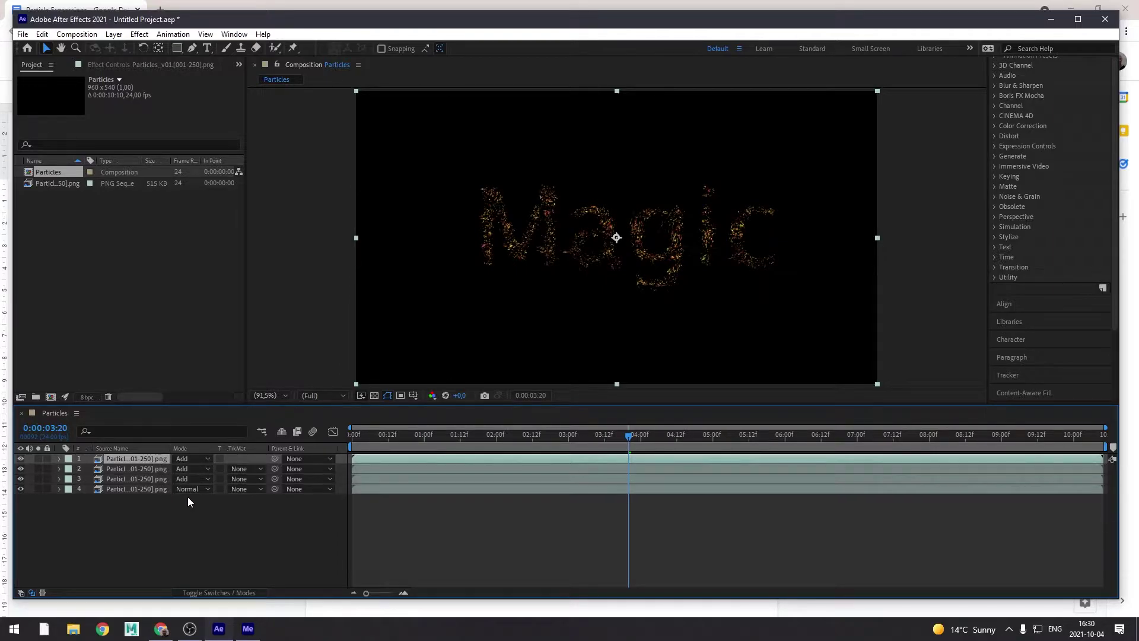
key(ctrl+d)
key(ctrl+d)
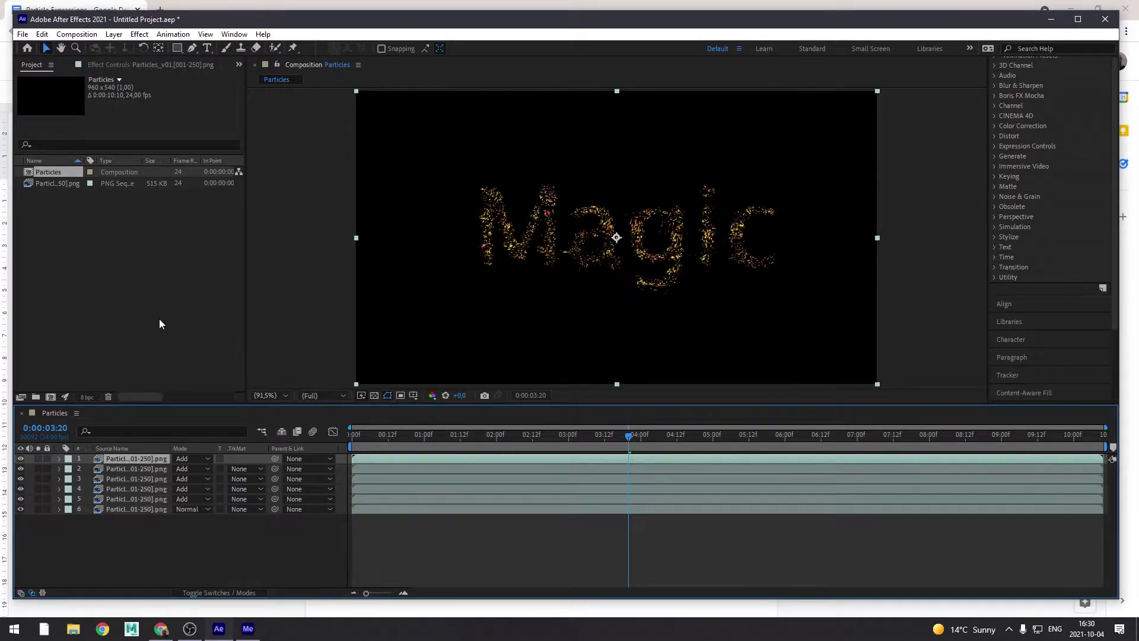
In Save As, create a new afterEffects folder inside maya/projects/Particles.
click(22, 34)
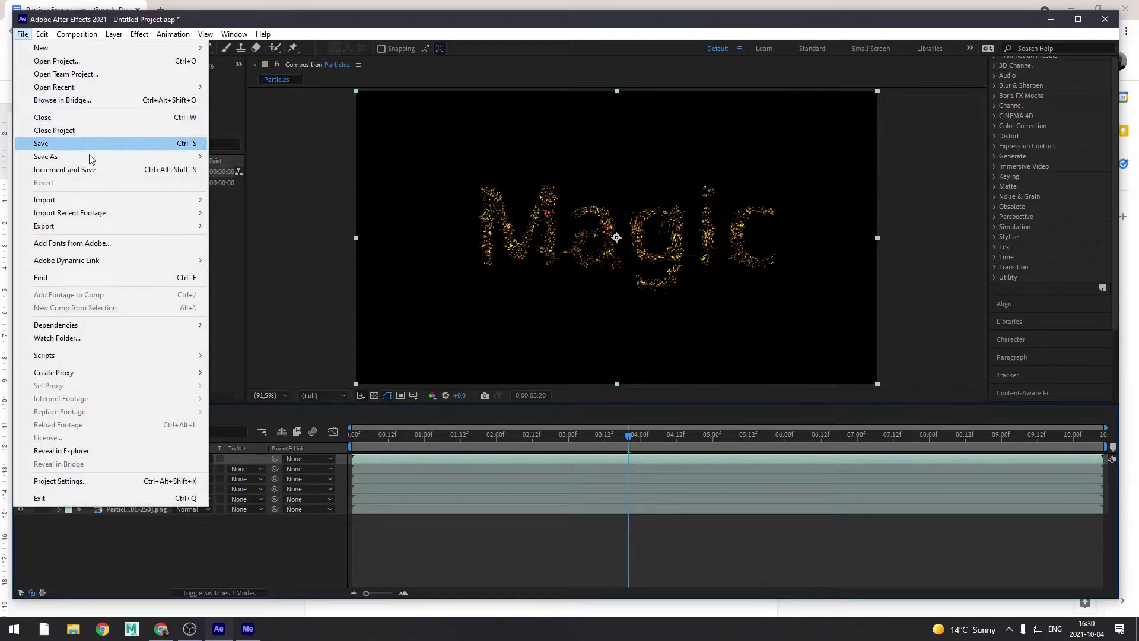
mouse_move(70, 157)
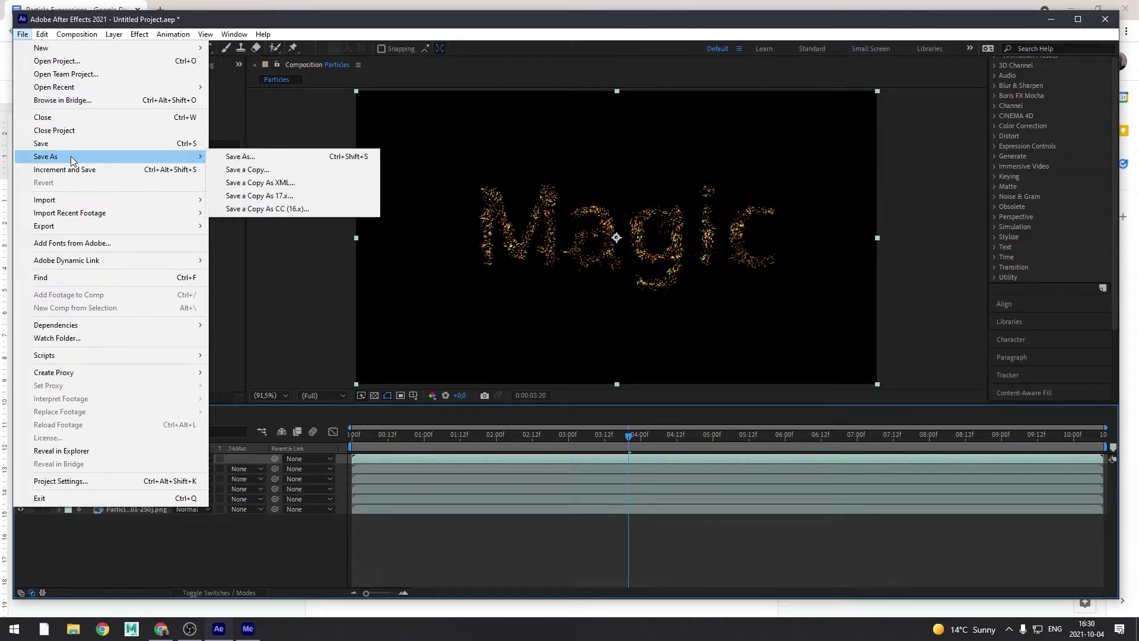
click(240, 157)
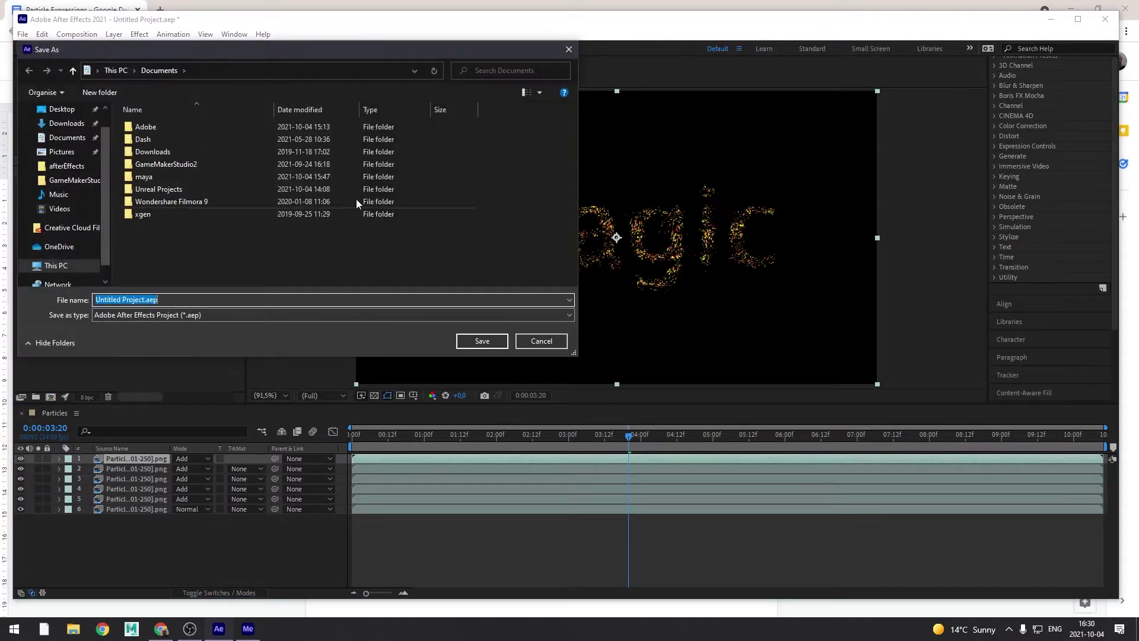
double_click(165, 178)
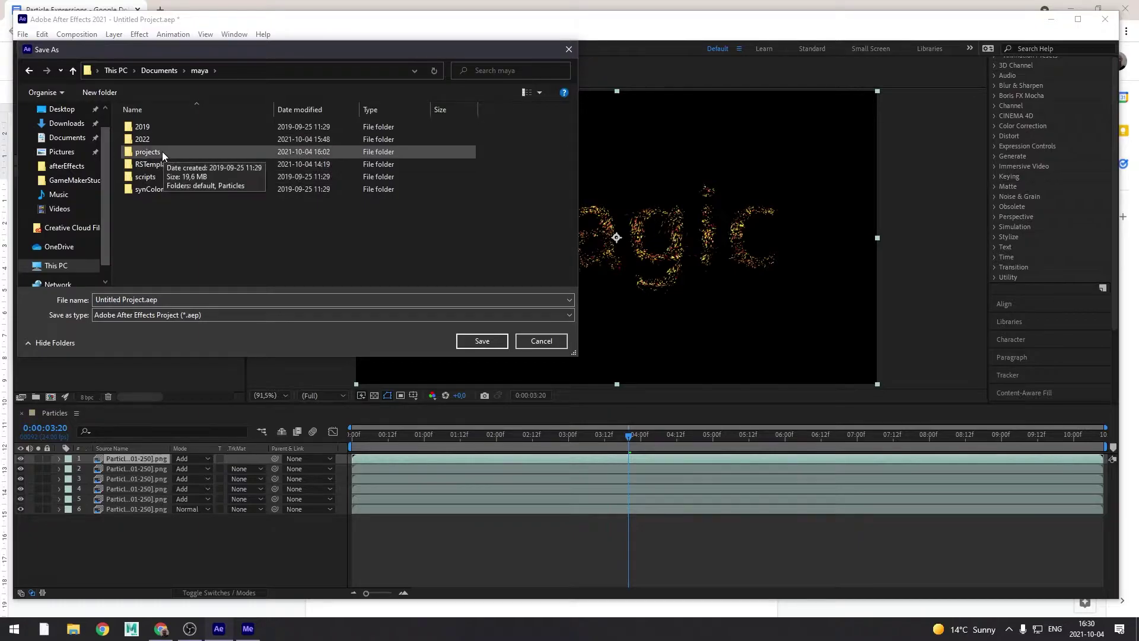
double_click(162, 151)
double_click(154, 137)
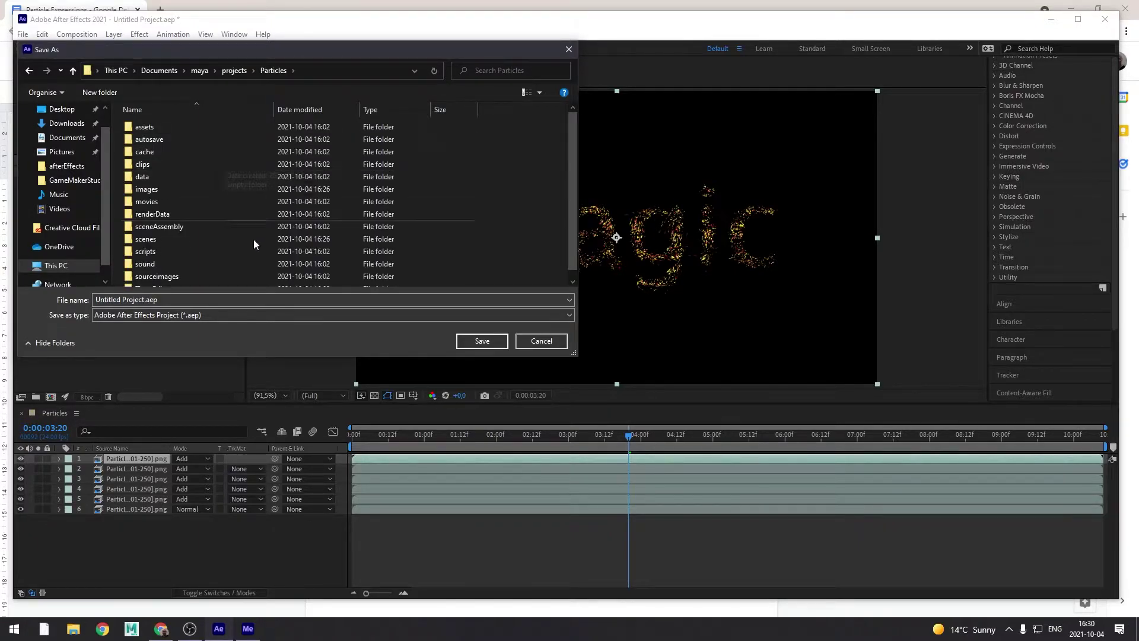
right_click(450, 190)
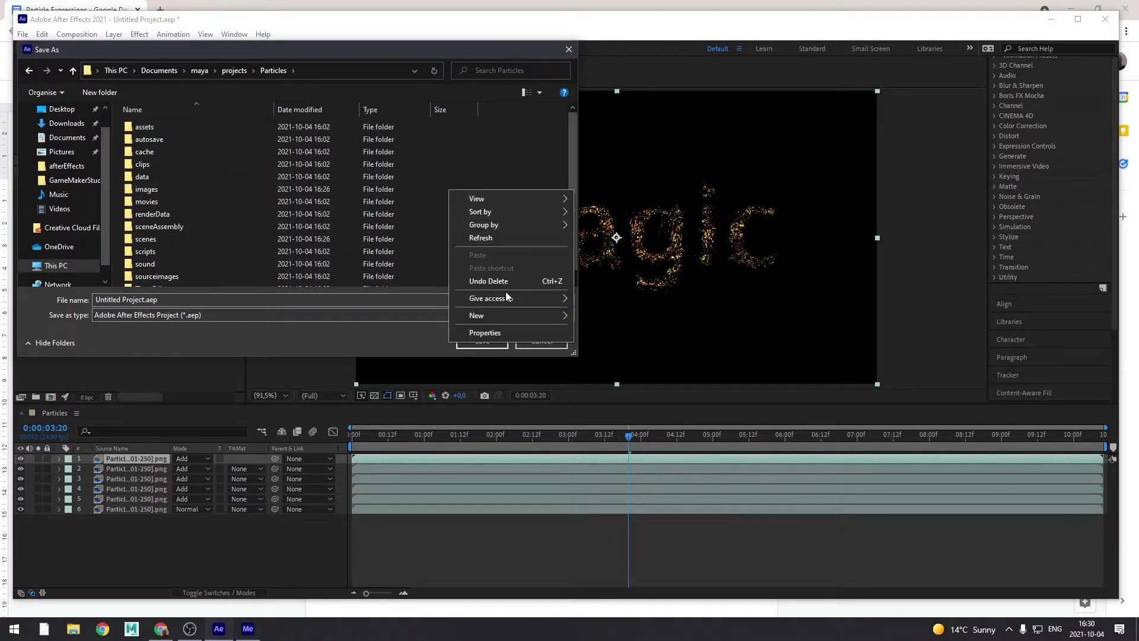
mouse_move(496, 315)
click(601, 317)
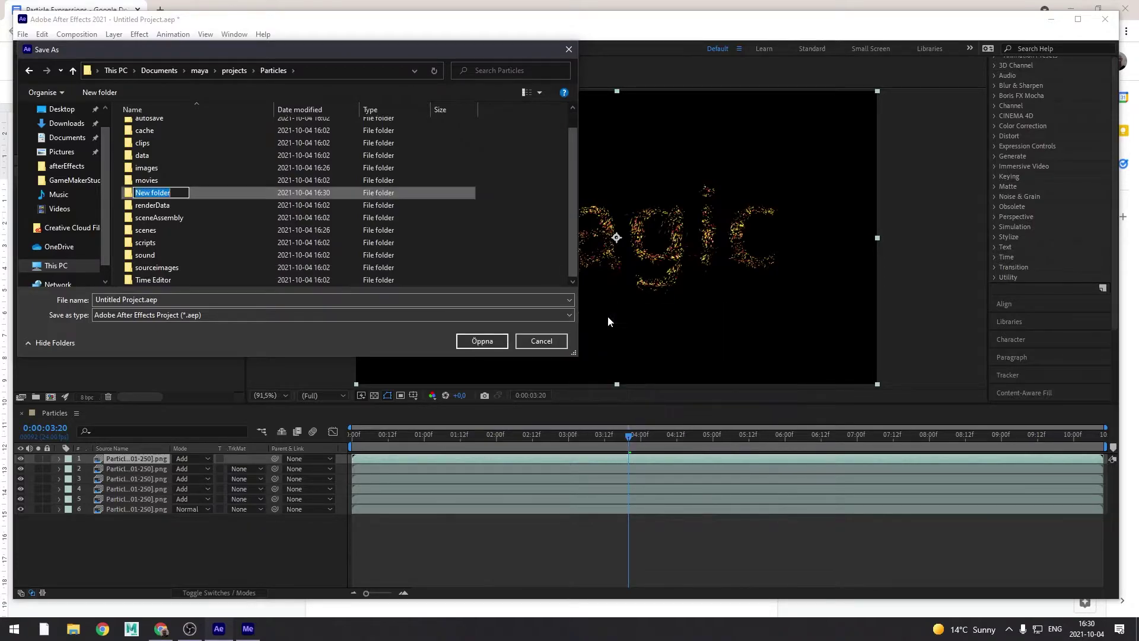
text(after)
text(Egffects)
key(BackSpace)
key(Return)
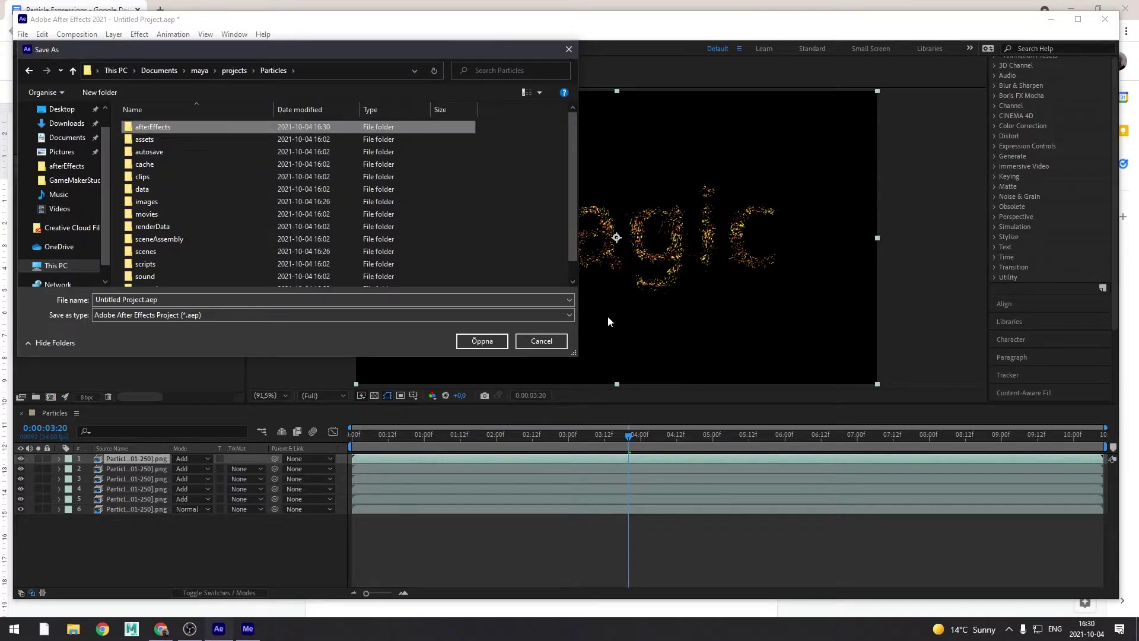
Save the project as Particles.aep inside the afterEffects folder.
double_click(210, 121)
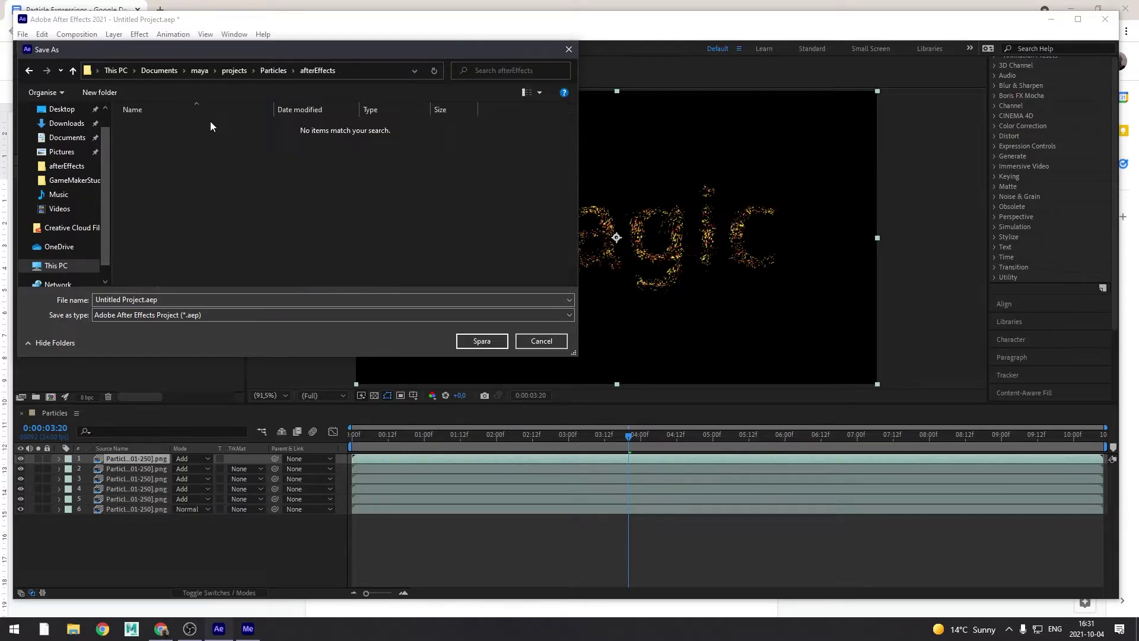
click(186, 299)
text(Pa)
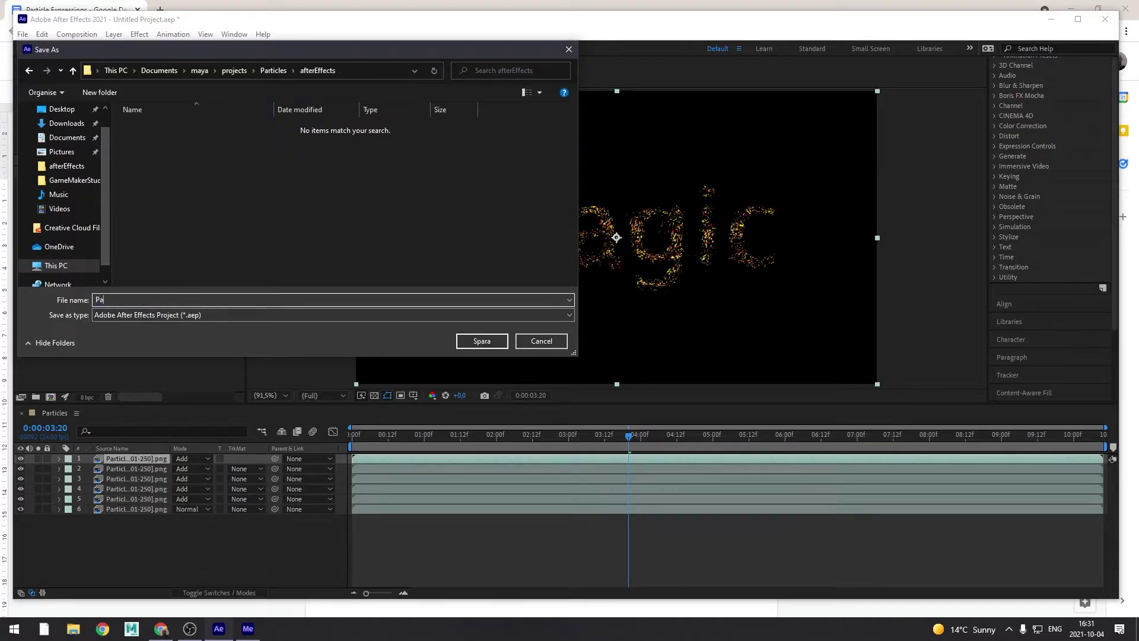
text(rticles)
key(Return)
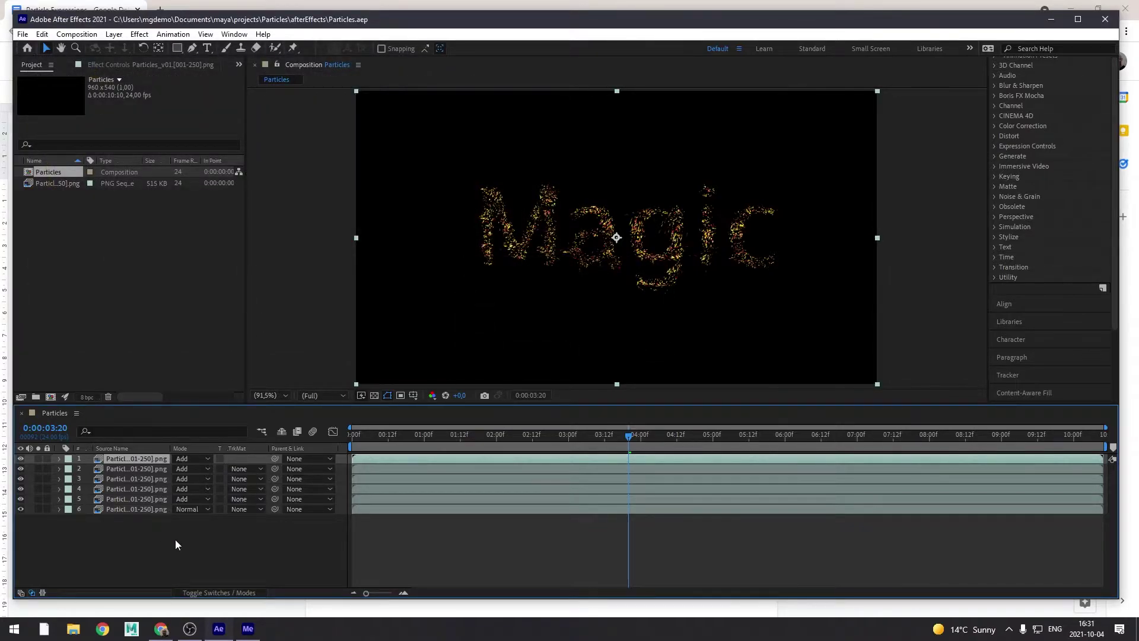
Marquee-drag in the timeline to select all six particle layers.
drag(184, 535, 108, 458)
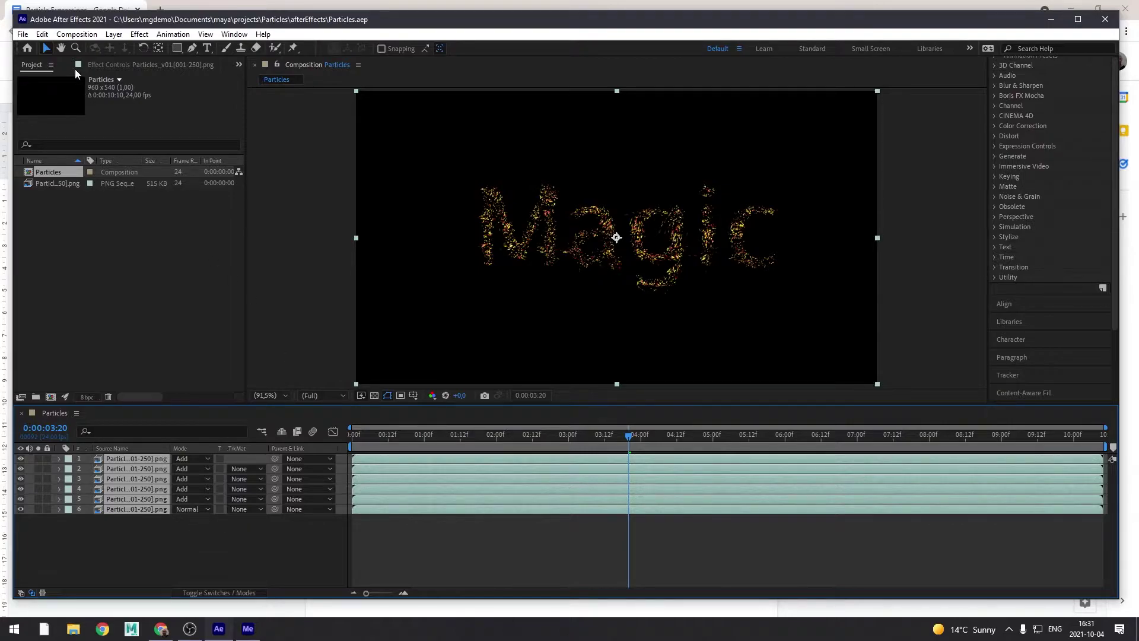
drag(176, 546, 116, 458)
Pre-compose the selected layers into a composition named Pre-comp Additive.
click(113, 36)
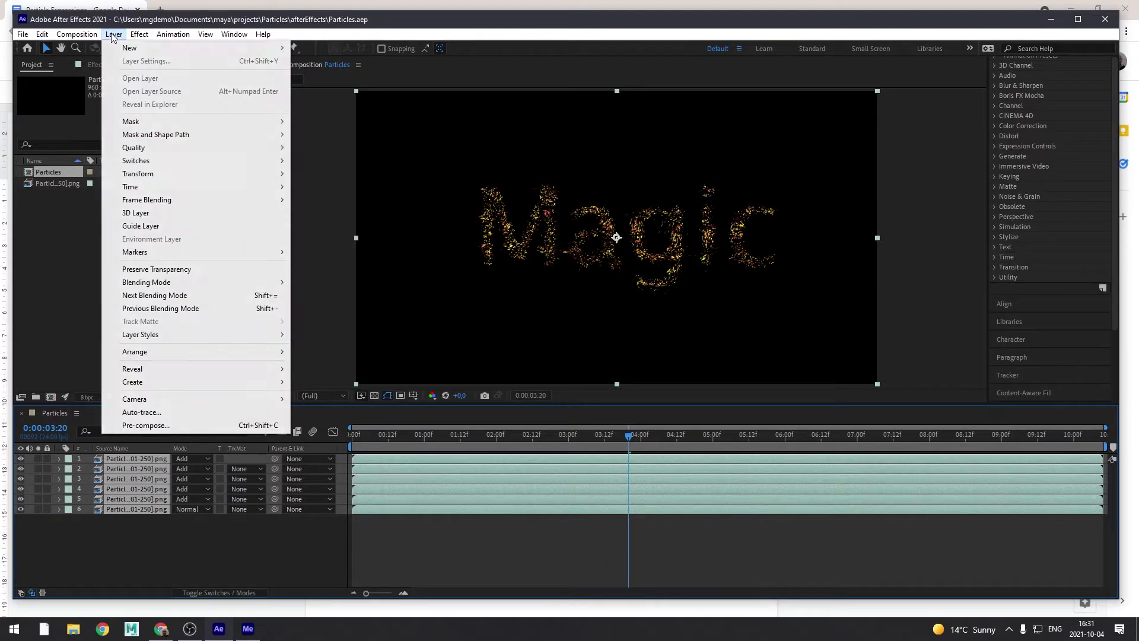
click(181, 425)
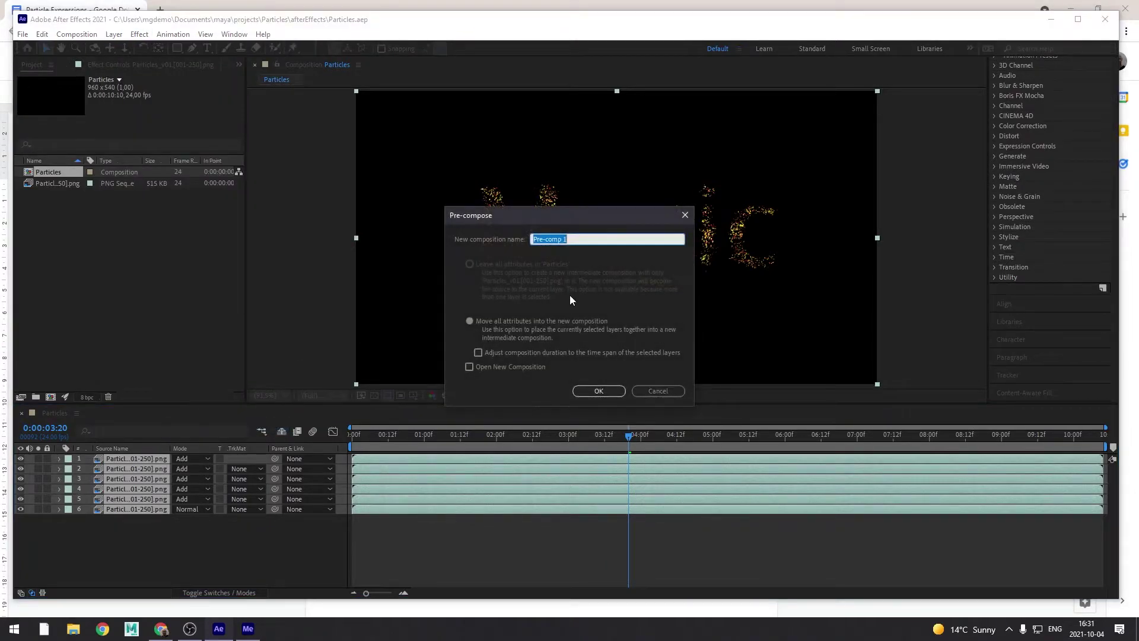
click(573, 239)
text(dditi)
text(ve)
key(Return)
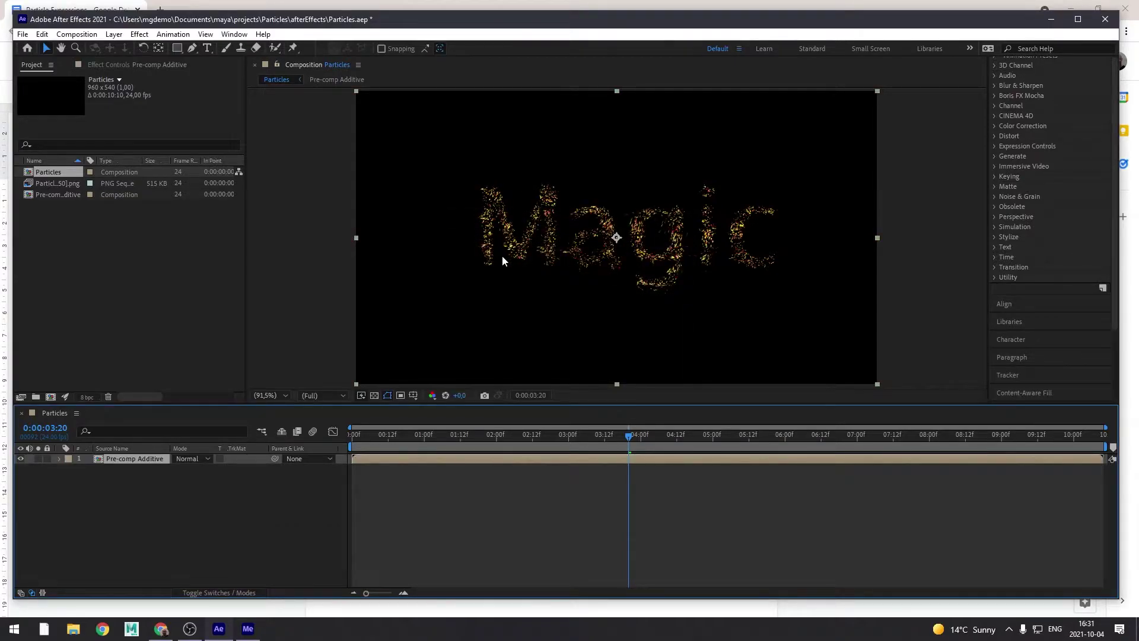
Select the Pre-comp Additive layer and scrub the timeline to preview the animation.
click(143, 486)
click(137, 458)
mouse_move(629, 436)
mouse_down()
mouse_move(731, 436)
mouse_move(558, 445)
mouse_up()
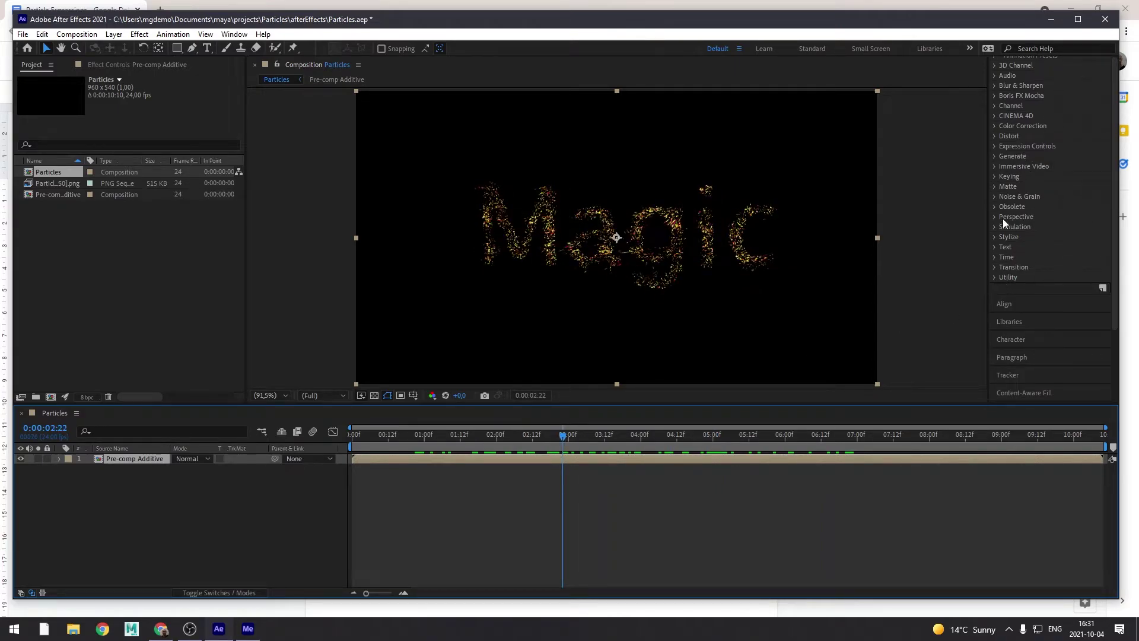
Search Effects & Presets for 'glow' and apply Glow to the Pre-comp Additive layer.
scroll(1024, 134, up, 3)
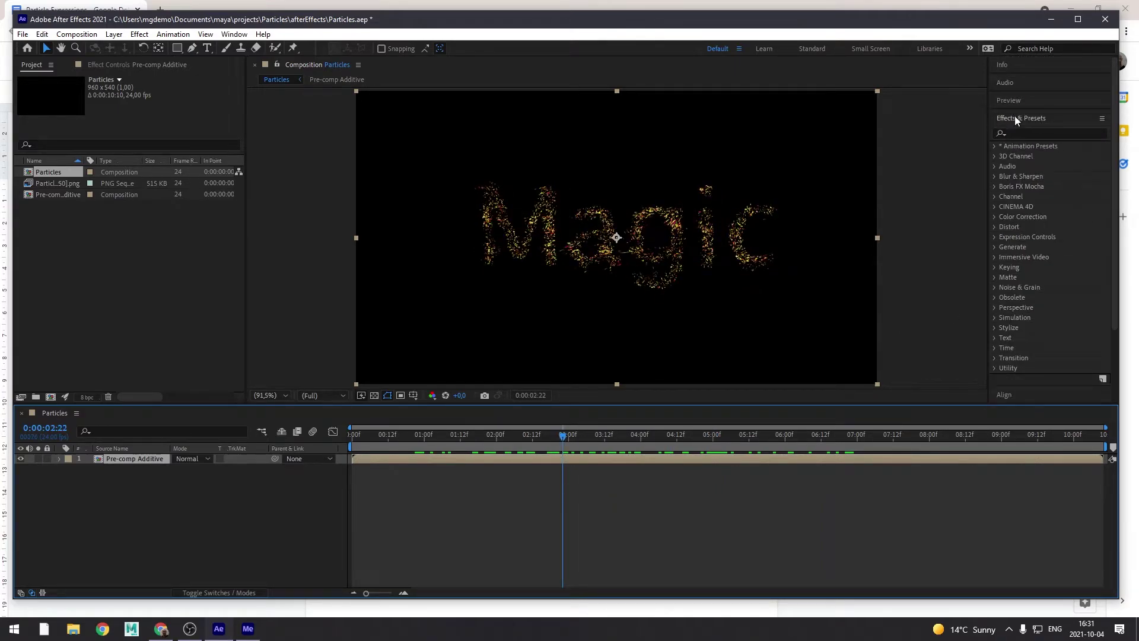
click(1029, 134)
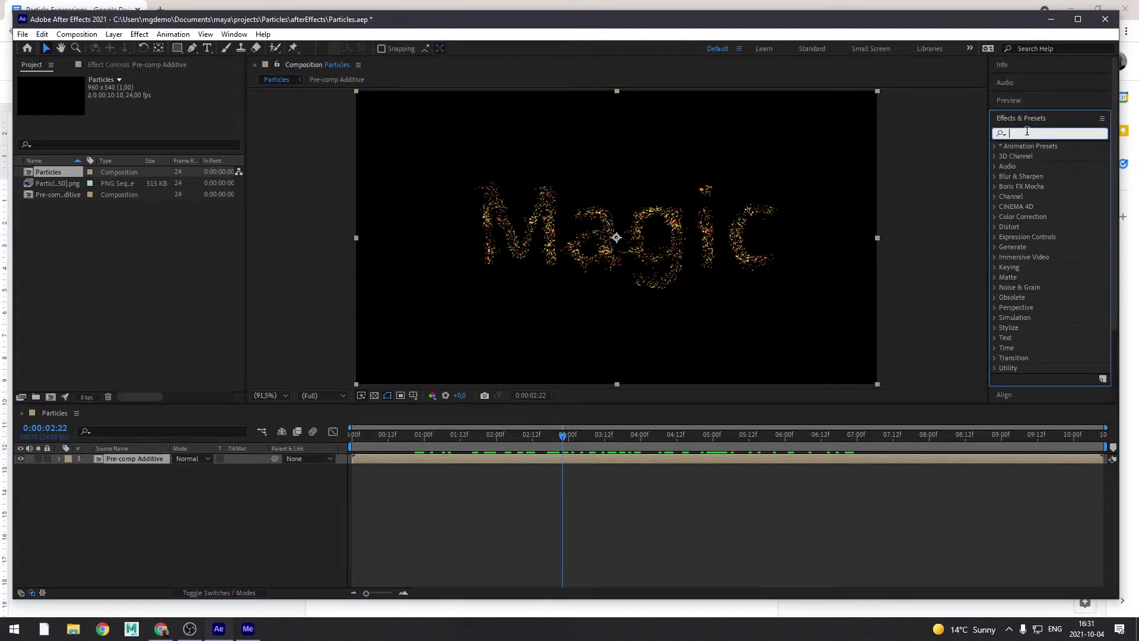
text(glow)
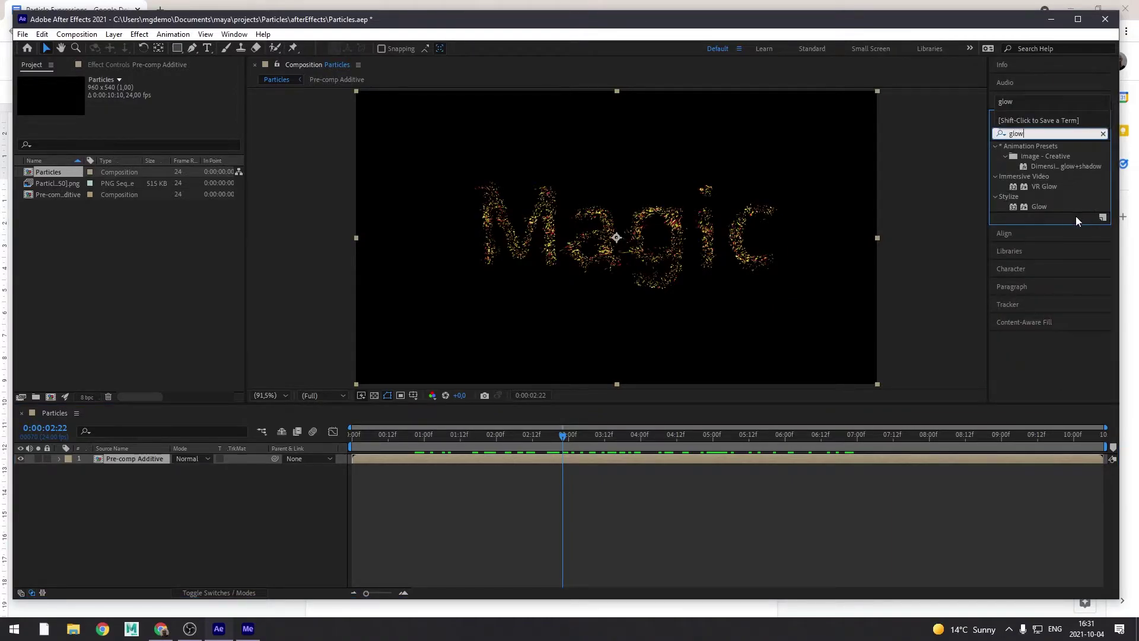
drag(1037, 207, 134, 458)
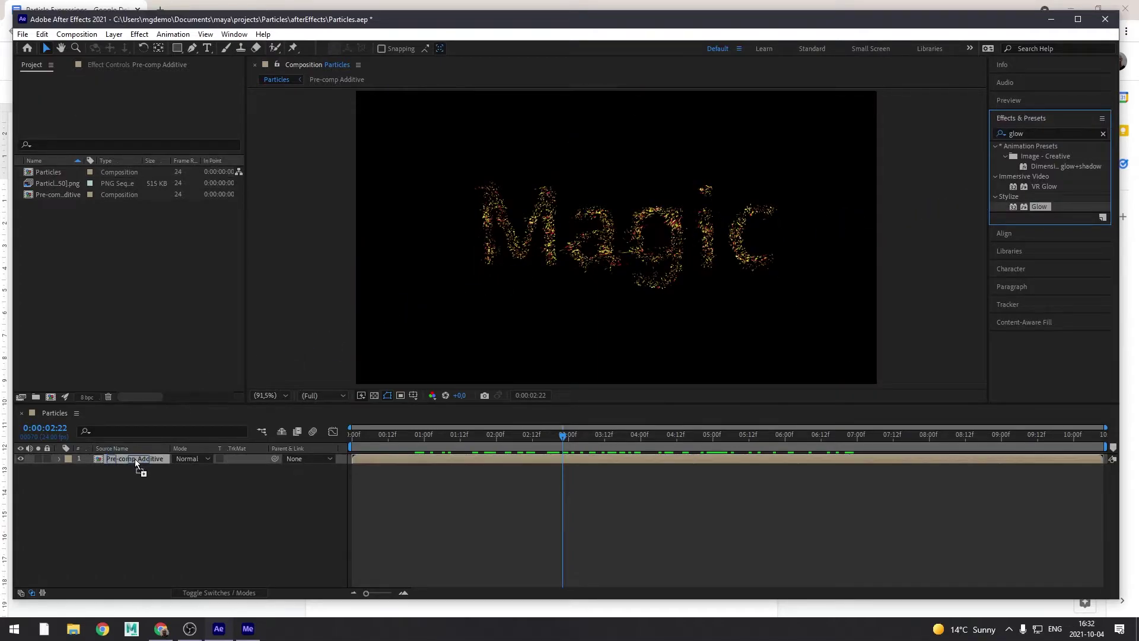
drag(134, 458, 134, 459)
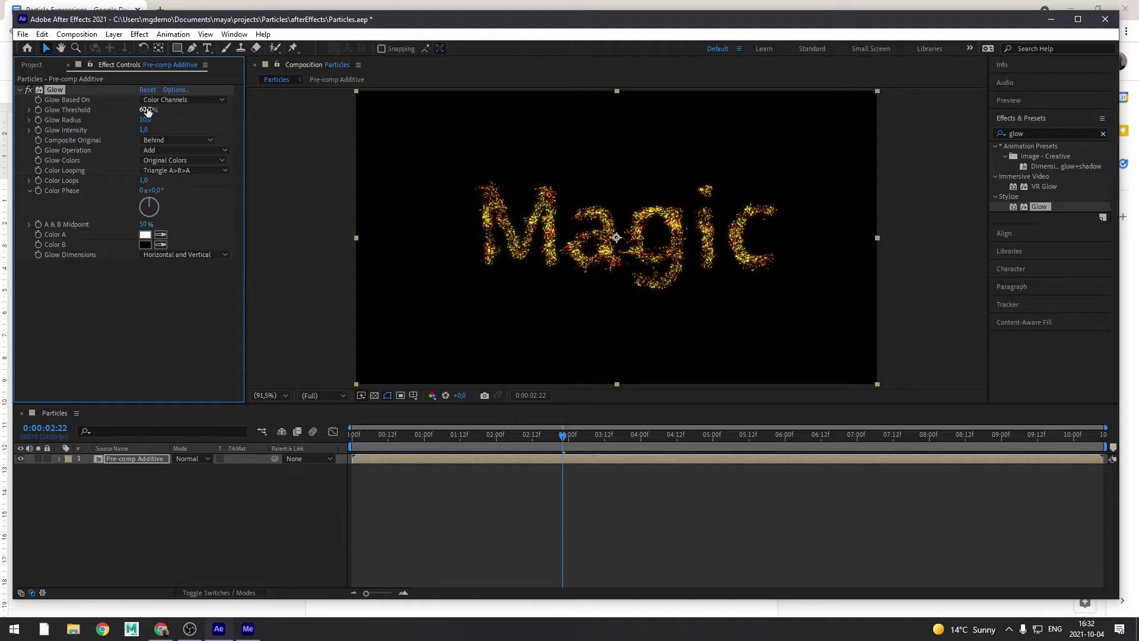
Tune the Glow Threshold, settling at about 75%.
drag(146, 111, 25, 111)
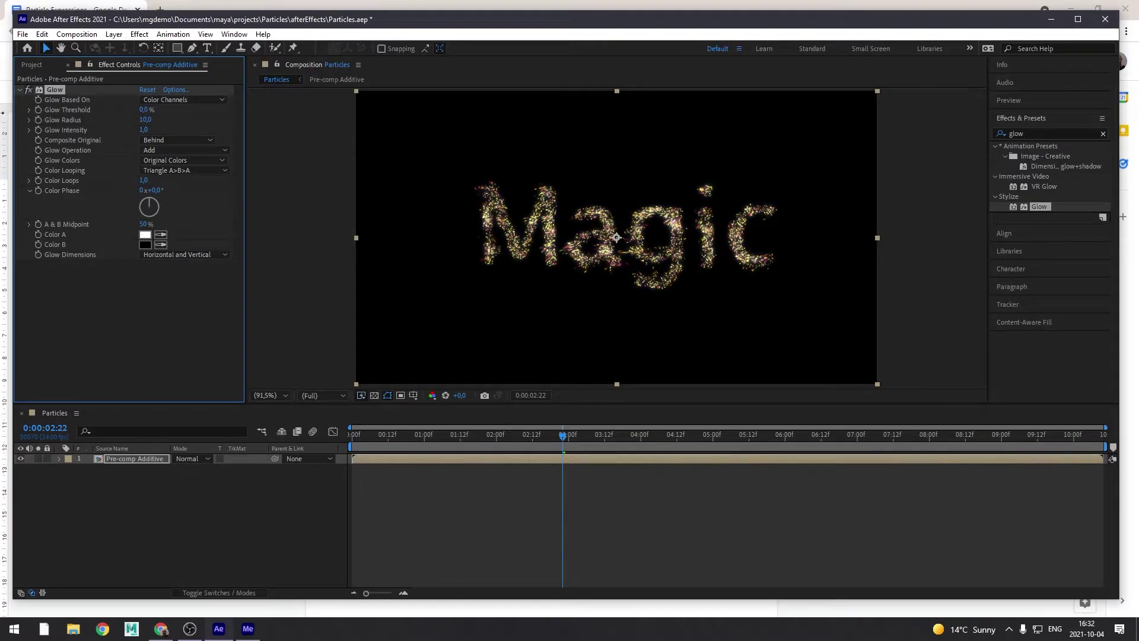
drag(145, 111, 362, 113)
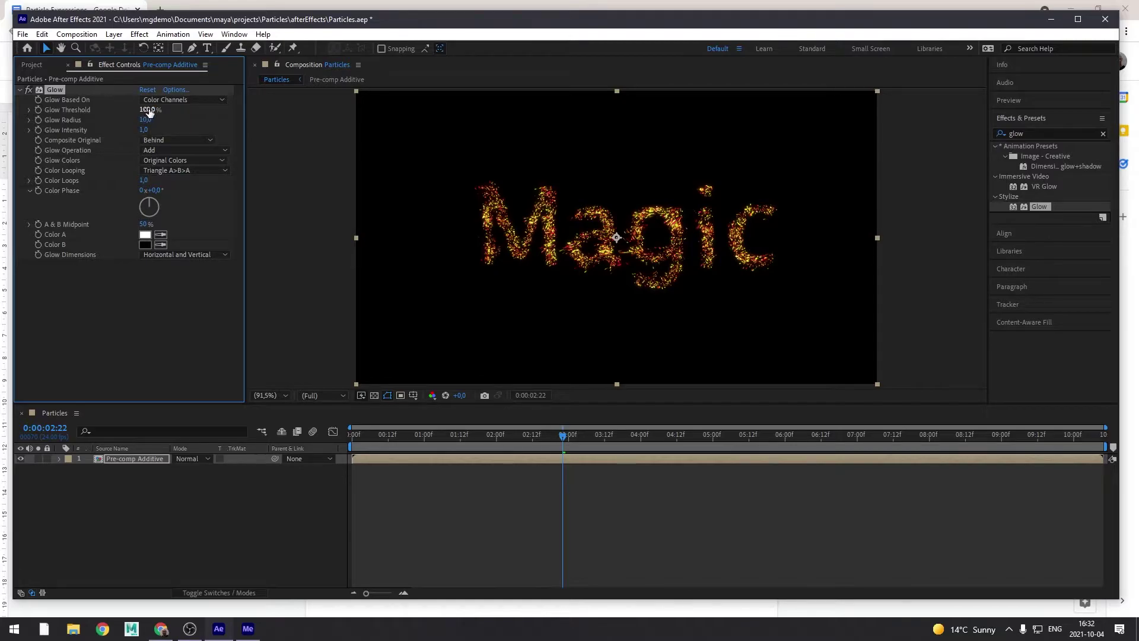
mouse_move(149, 112)
mouse_down()
mouse_move(116, 110)
mouse_move(145, 110)
mouse_up()
click(145, 111)
text(75)
key(Return)
mouse_move(144, 110)
mouse_down()
mouse_move(38, 111)
mouse_move(277, 118)
mouse_move(161, 119)
mouse_move(235, 113)
mouse_up()
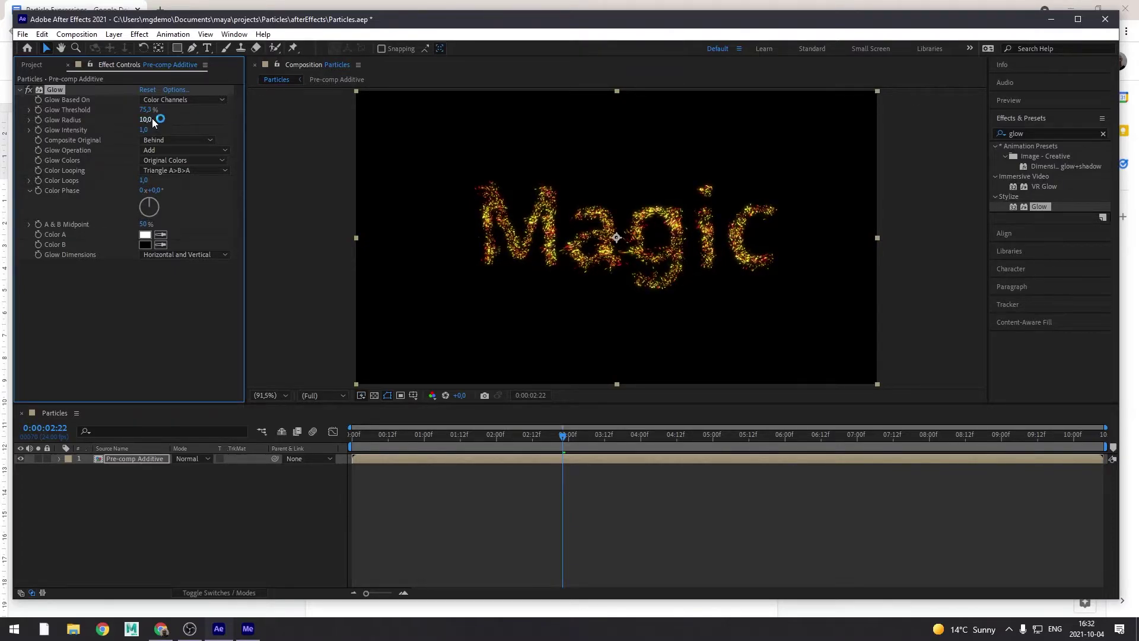
Try a wider glow by setting Glow Radius to 5.
mouse_move(147, 122)
mouse_down()
mouse_move(188, 124)
mouse_move(156, 124)
mouse_up()
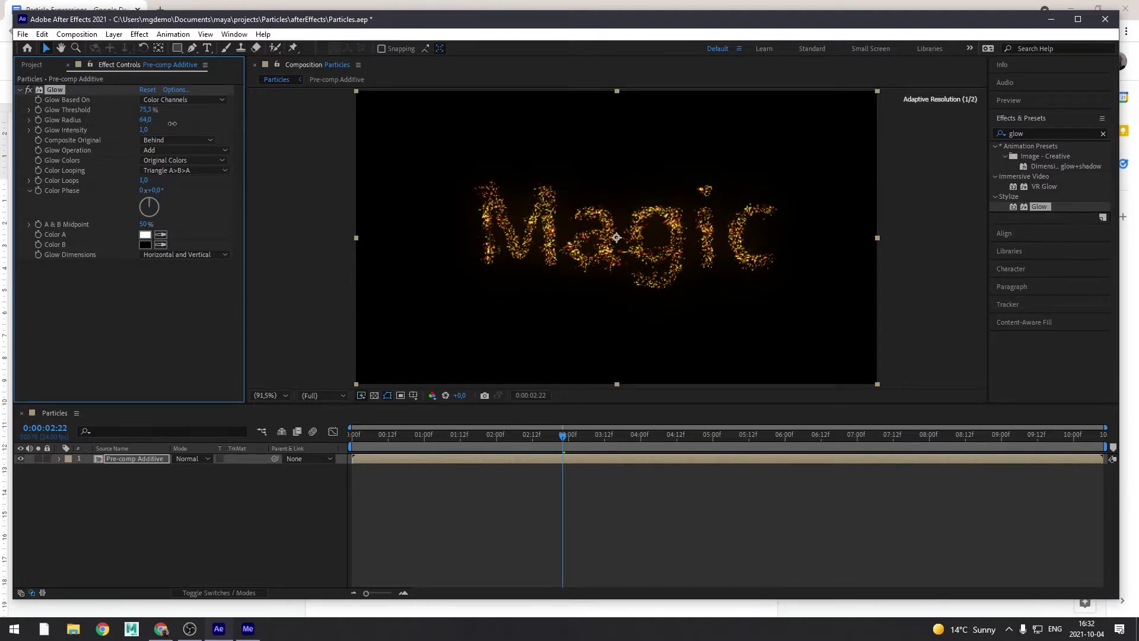
click(143, 121)
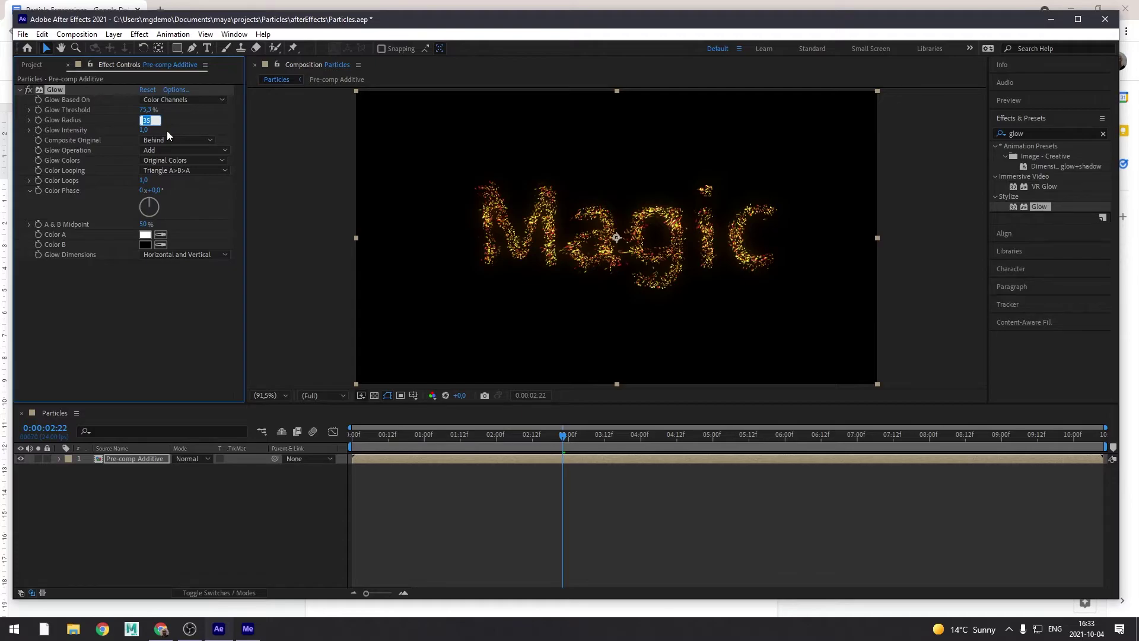
text(5)
key(Return)
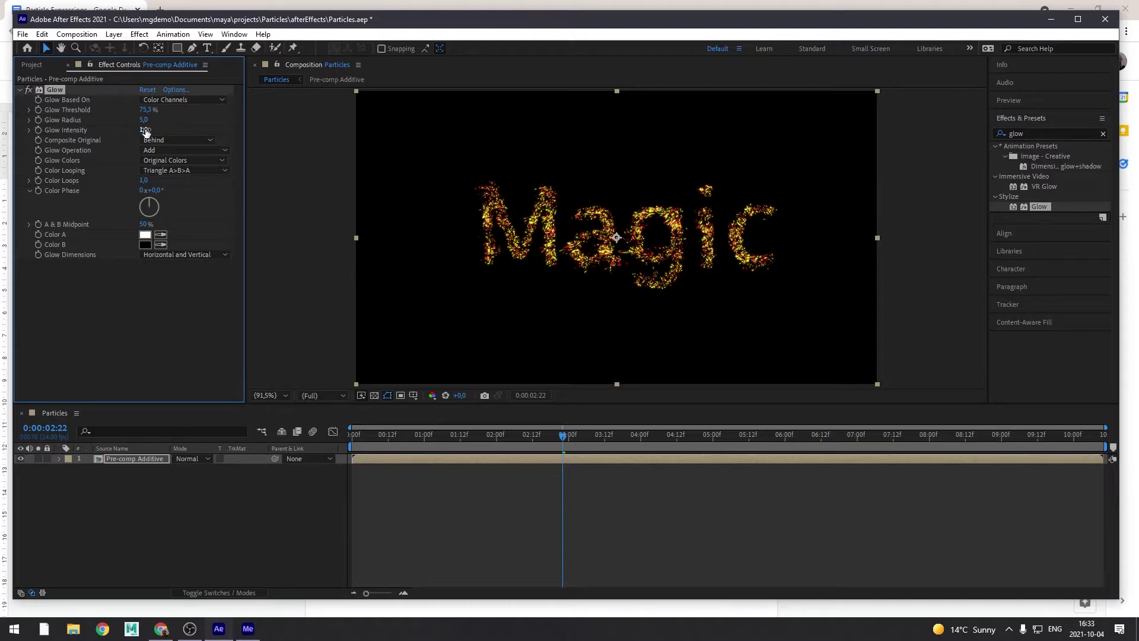
Set Glow Intensity to 5, then lower it to 4.
drag(144, 130, 158, 137)
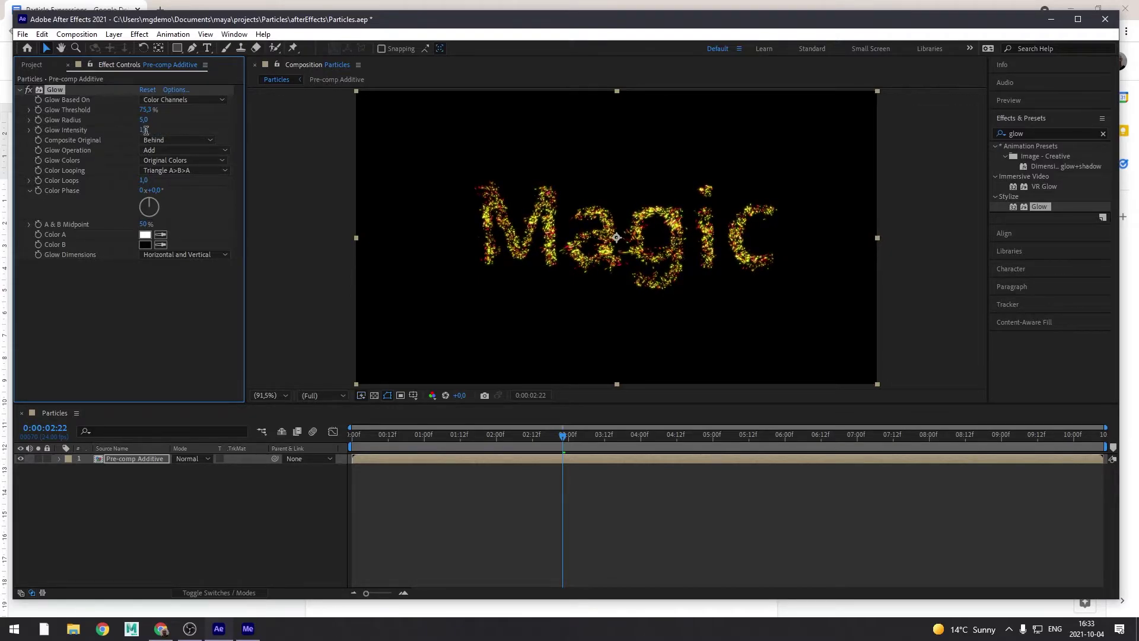
click(143, 130)
text(5)
key(Return)
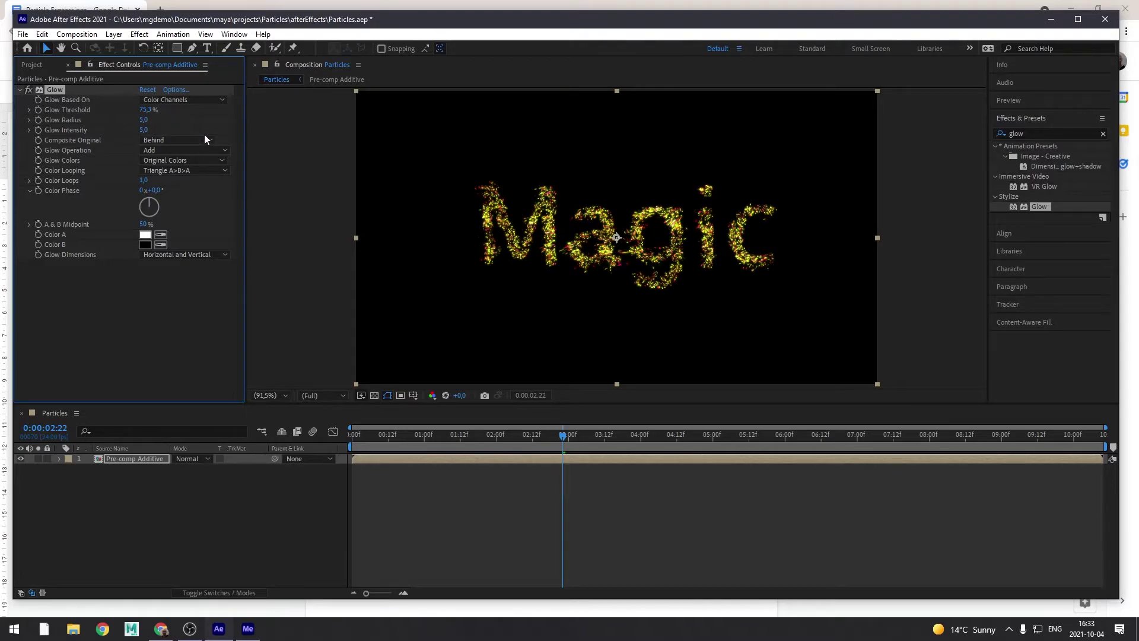
click(144, 130)
text(4)
key(Return)
Adjust Glow Radius through 13 and 14, finally setting it to 10.
click(144, 119)
text(13)
key(Return)
drag(149, 120, 152, 119)
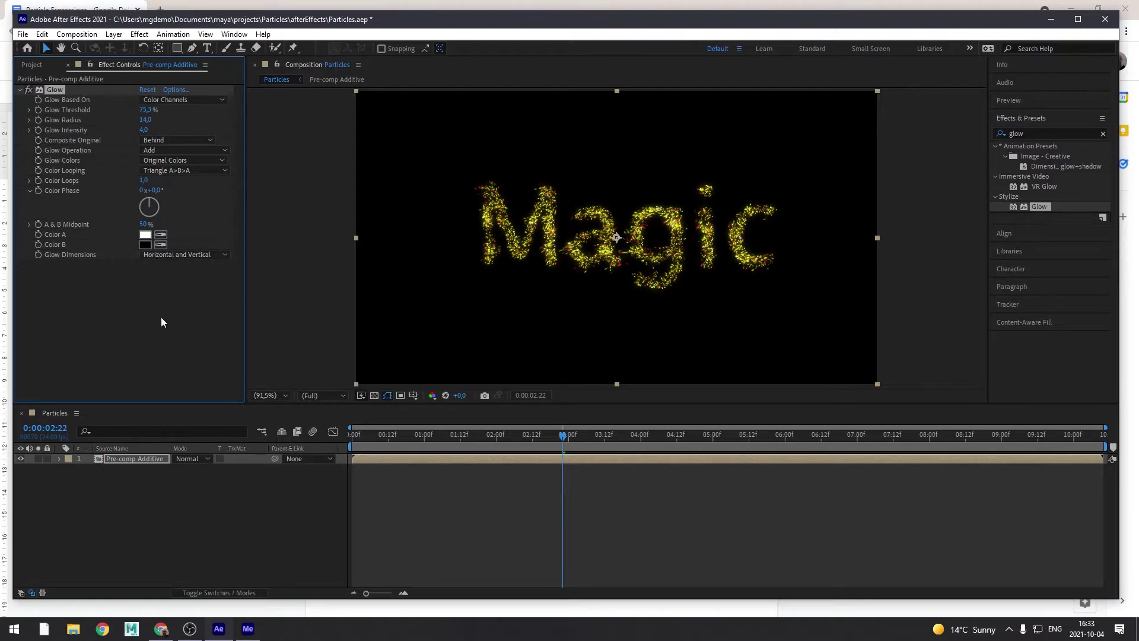
click(145, 120)
text(10)
key(Return)
Compare the Glow effect off and on, then duplicate the Pre-comp Additive layer.
click(26, 87)
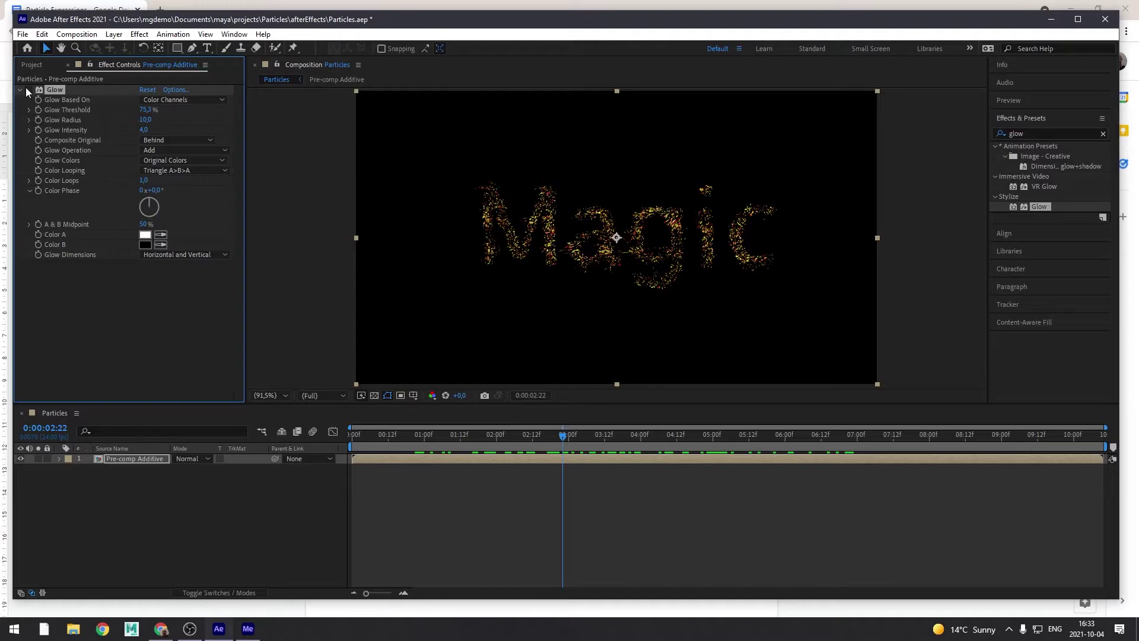
click(26, 88)
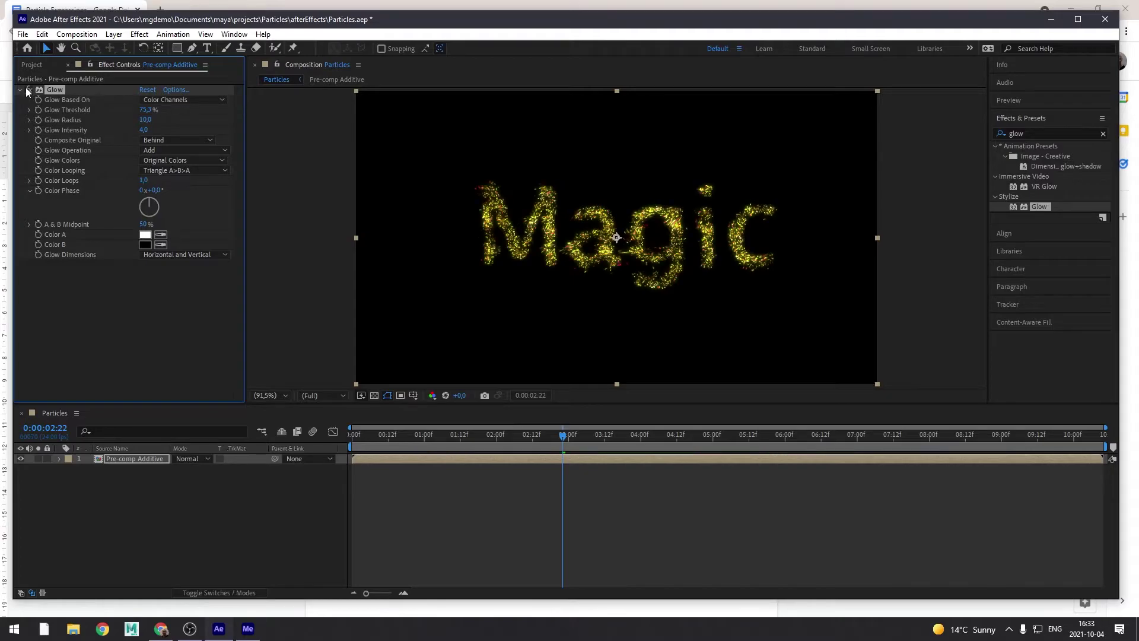
click(149, 507)
click(141, 458)
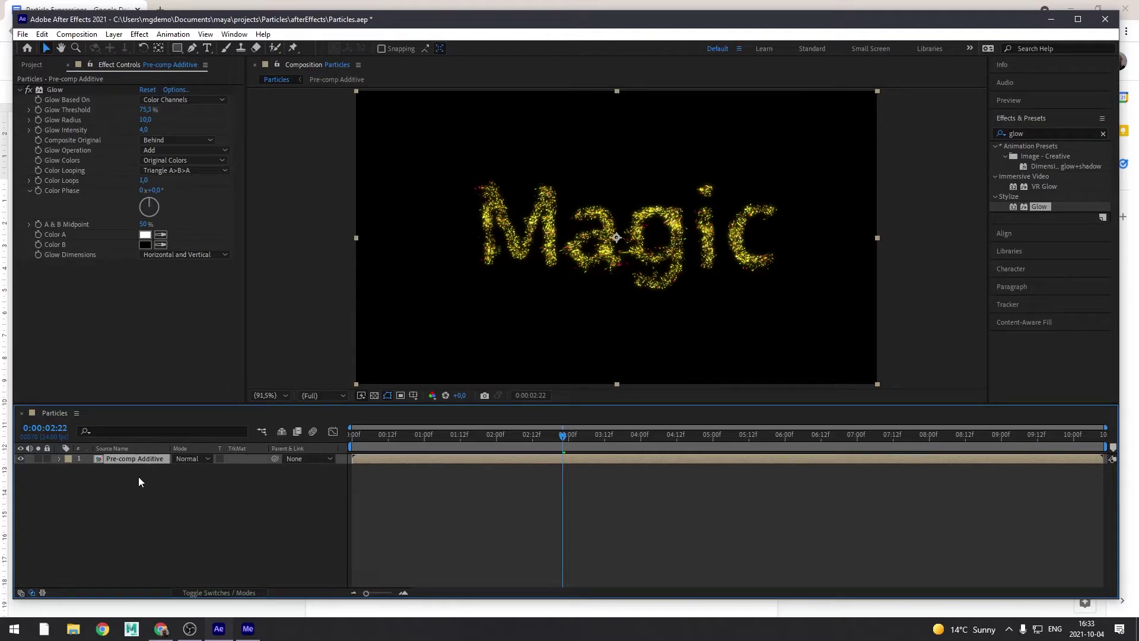
key(ctrl+d)
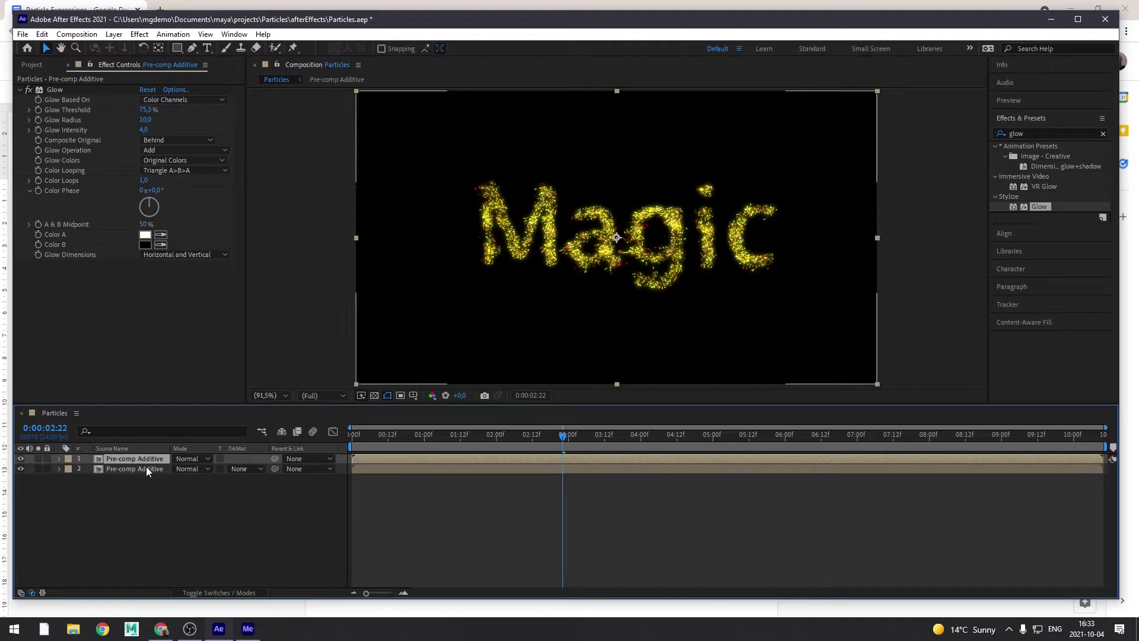
Rename the second layer to 'Pre-comp Glow 2'.
click(146, 467)
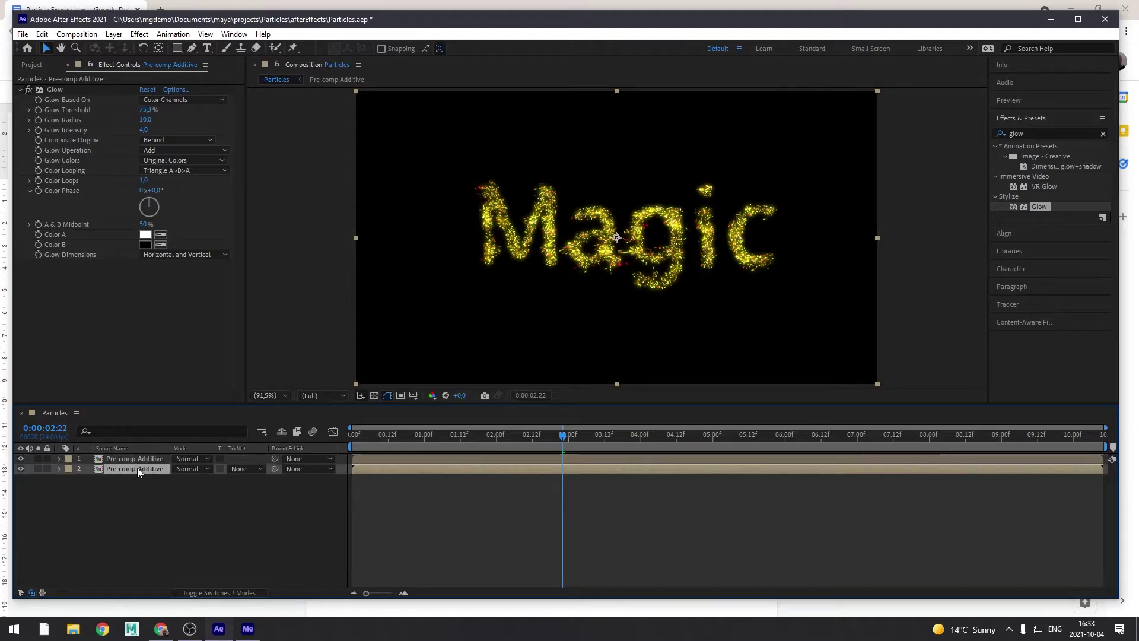
key(Return)
double_click(152, 468)
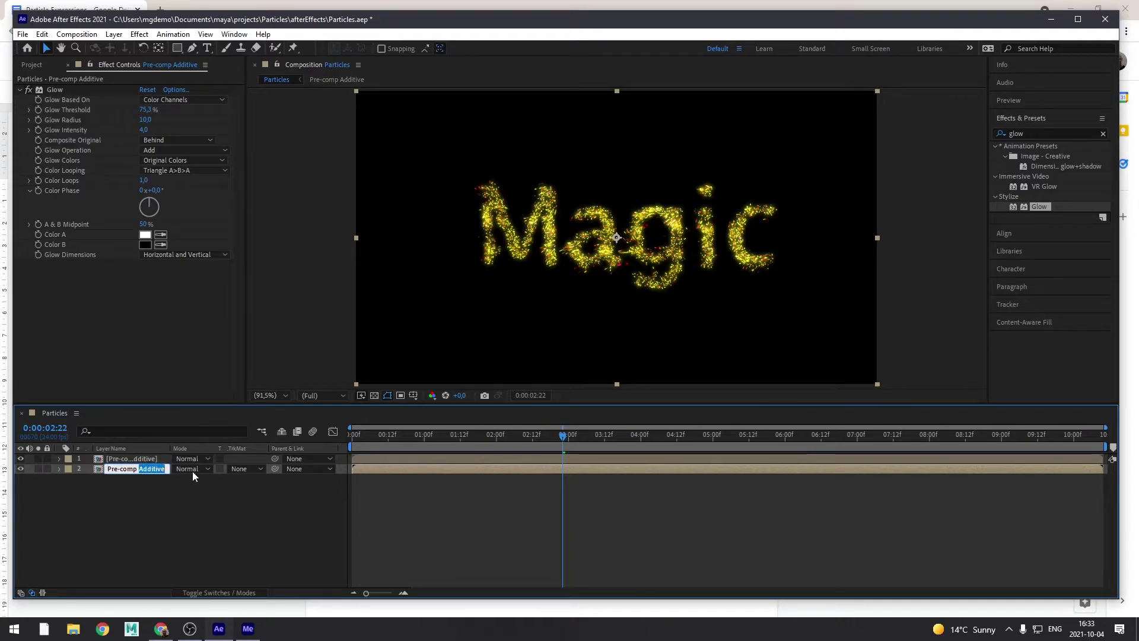
text(G)
text(low 2)
key(Return)
Apply CC Radial Fast Blur to Pre-comp Glow 2 and preview from the start.
click(1031, 134)
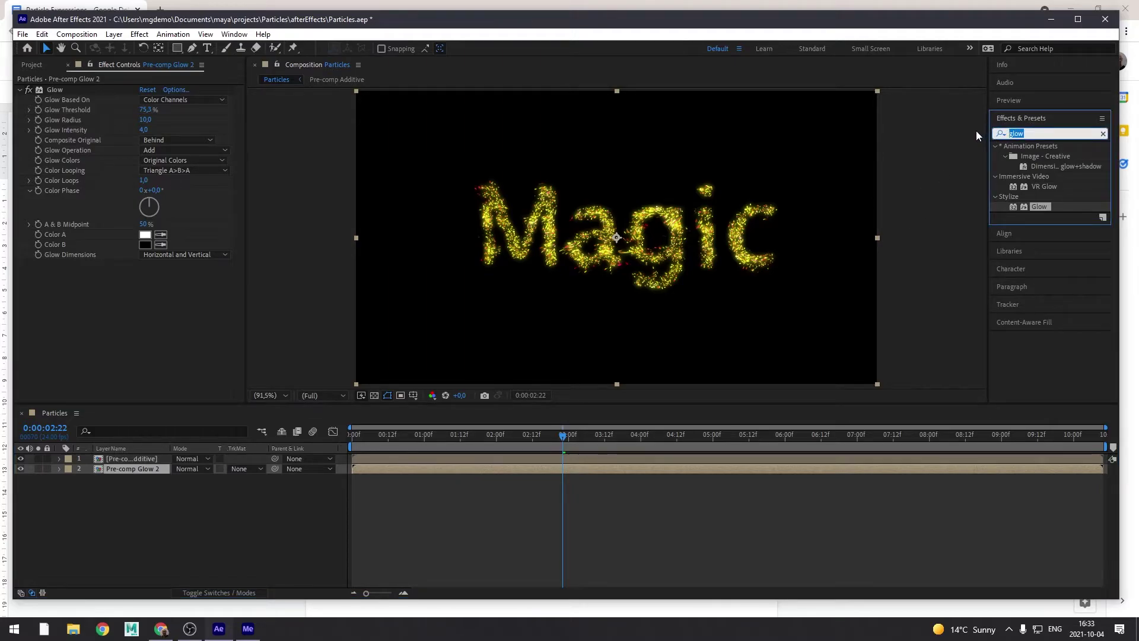
text(radial)
text( fas)
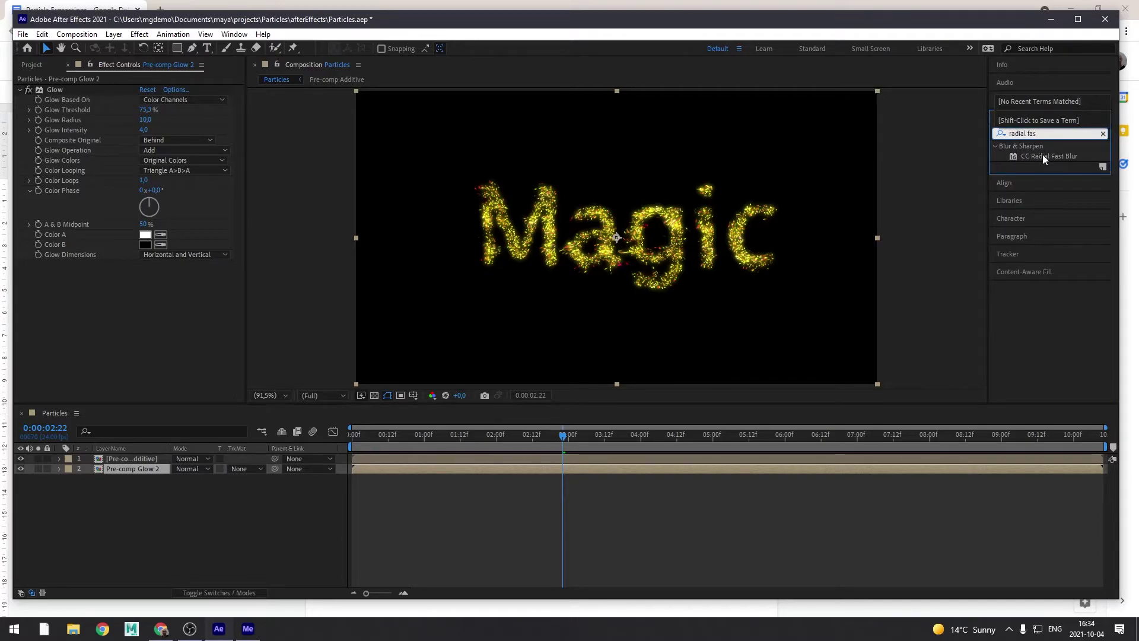
drag(1048, 156, 151, 467)
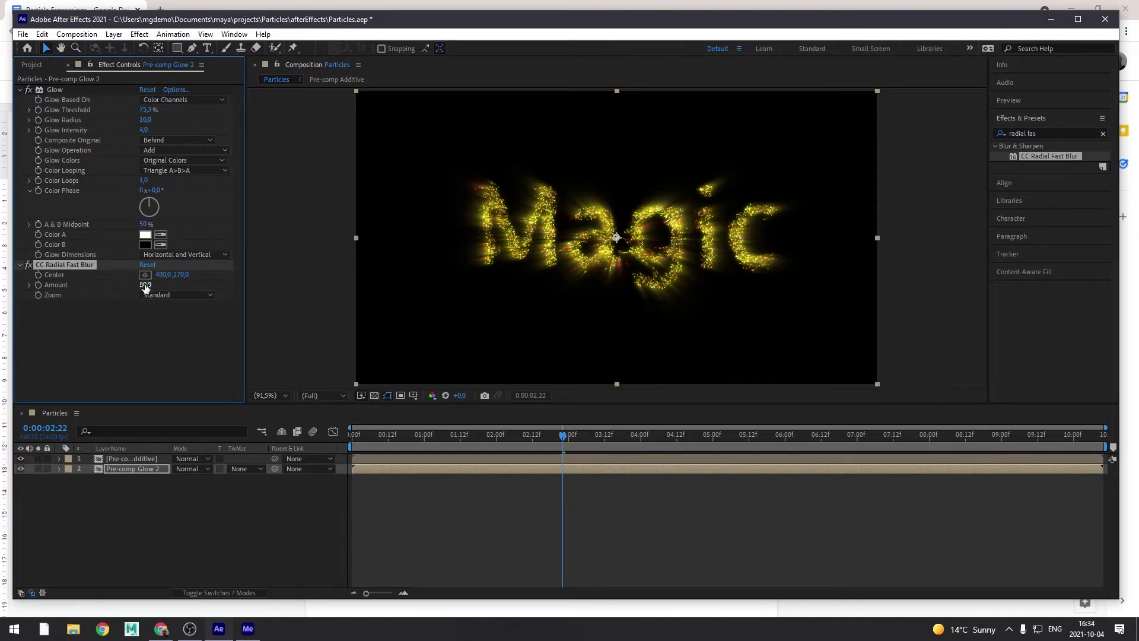
click(495, 436)
key(Home)
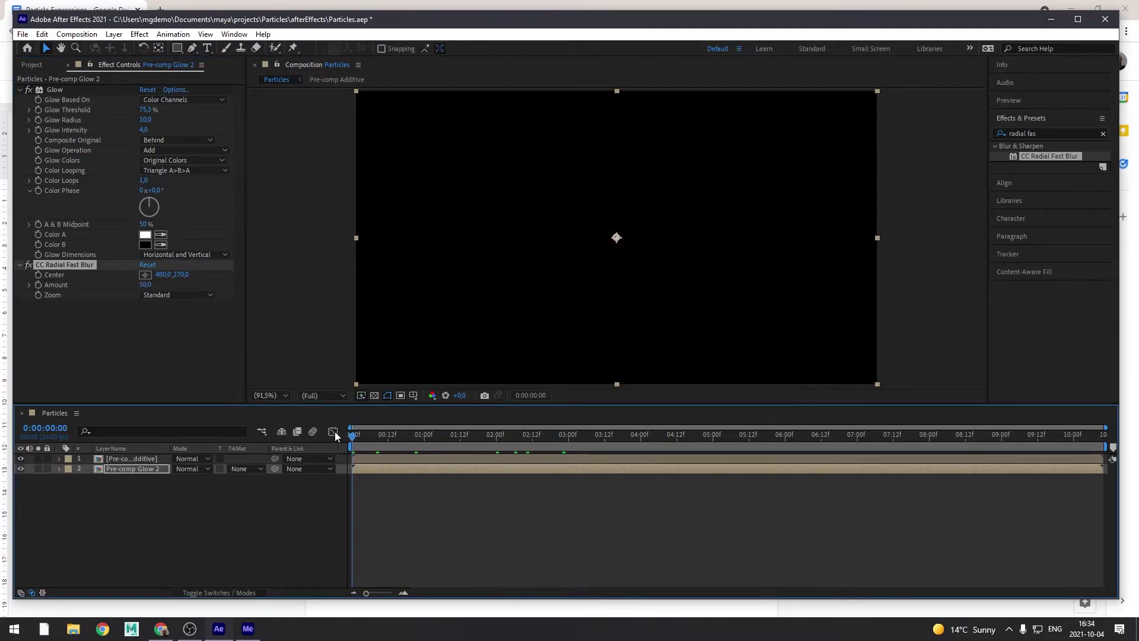
key(space)
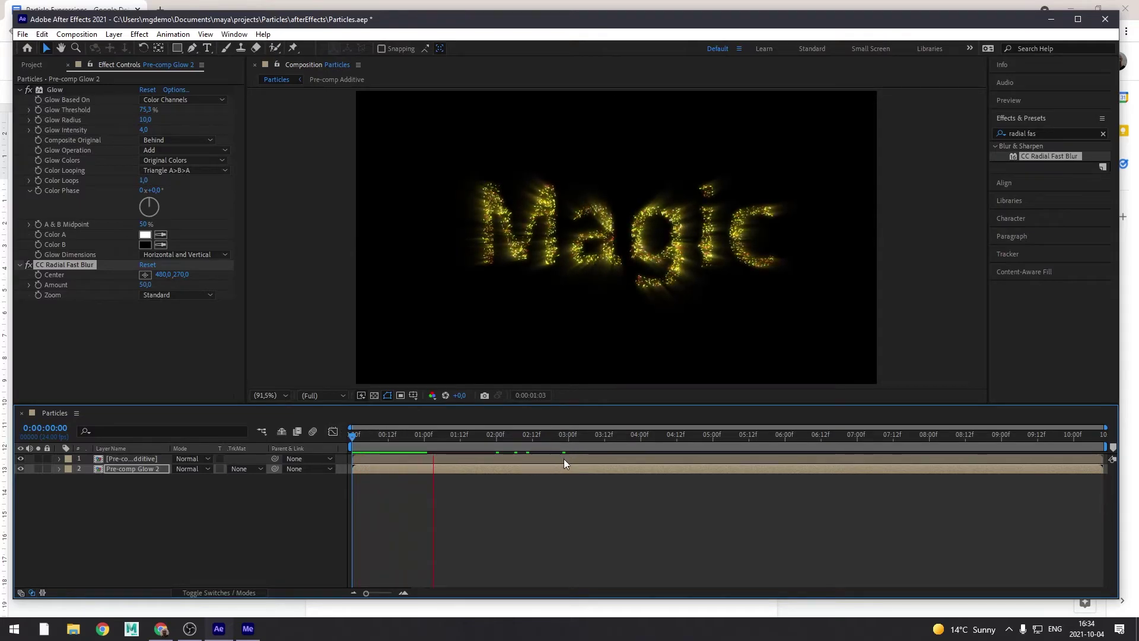
key(space)
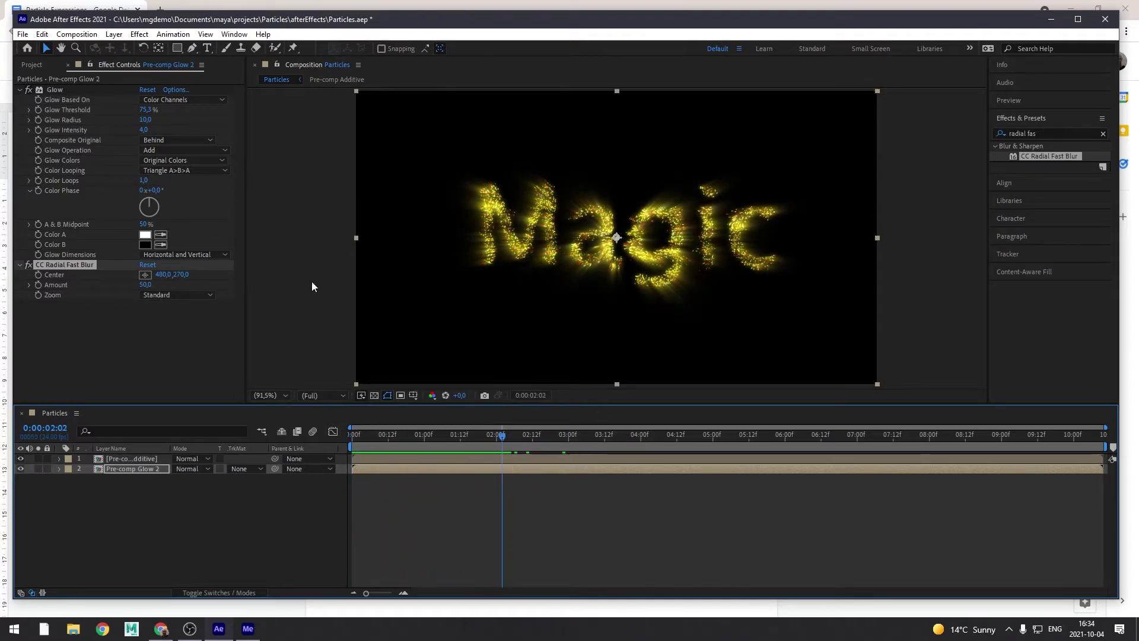
Set the radial blur Amount to 20 and preview the rays.
click(146, 284)
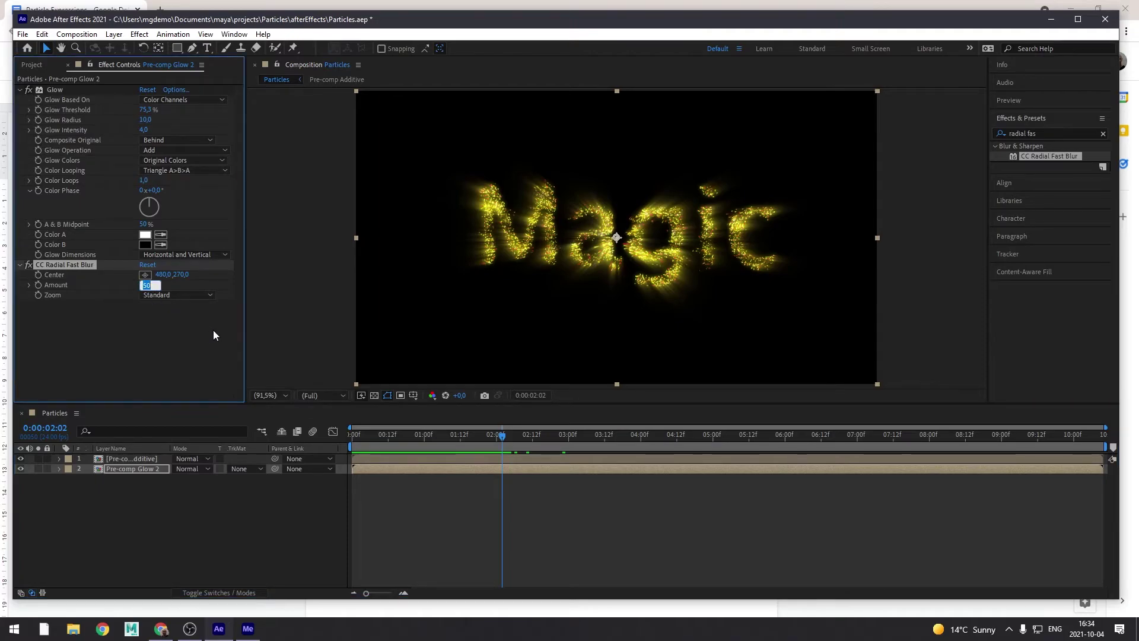
text(20)
key(Return)
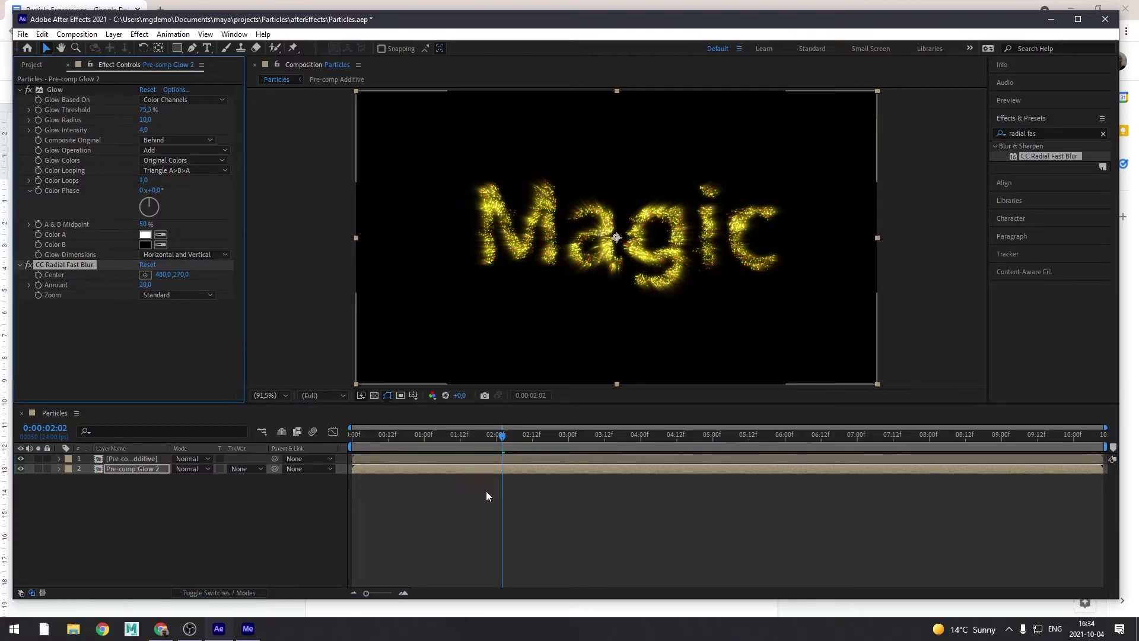
click(348, 433)
key(space)
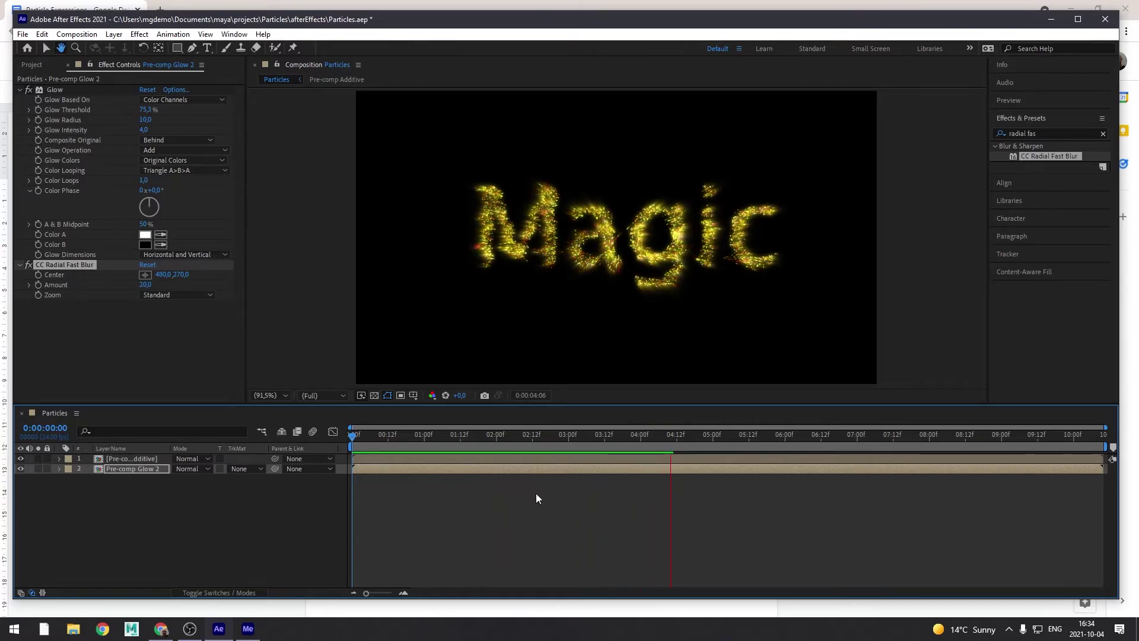
key(space)
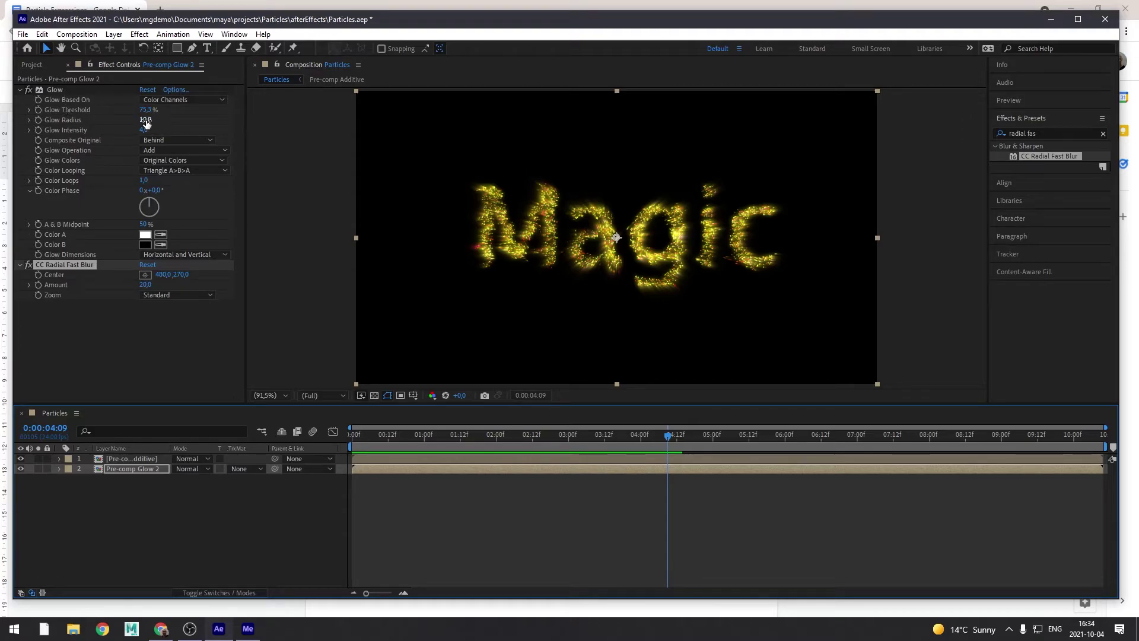
Set Glow Radius to 5 and Glow Intensity to 2.
click(146, 120)
text(5)
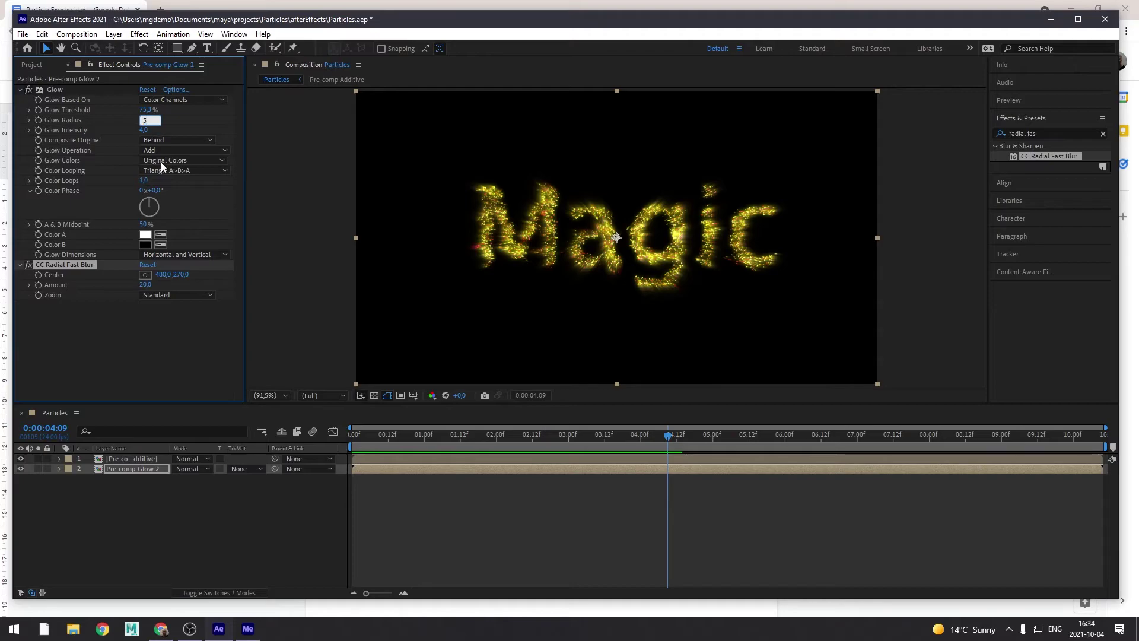
click(150, 130)
text(2)
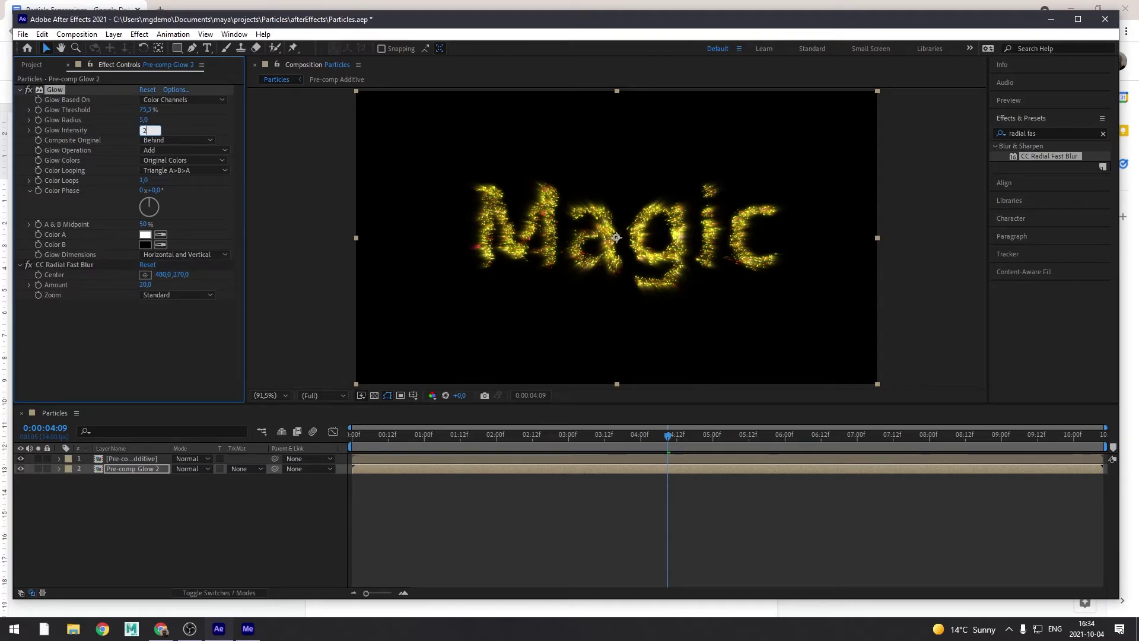
click(419, 468)
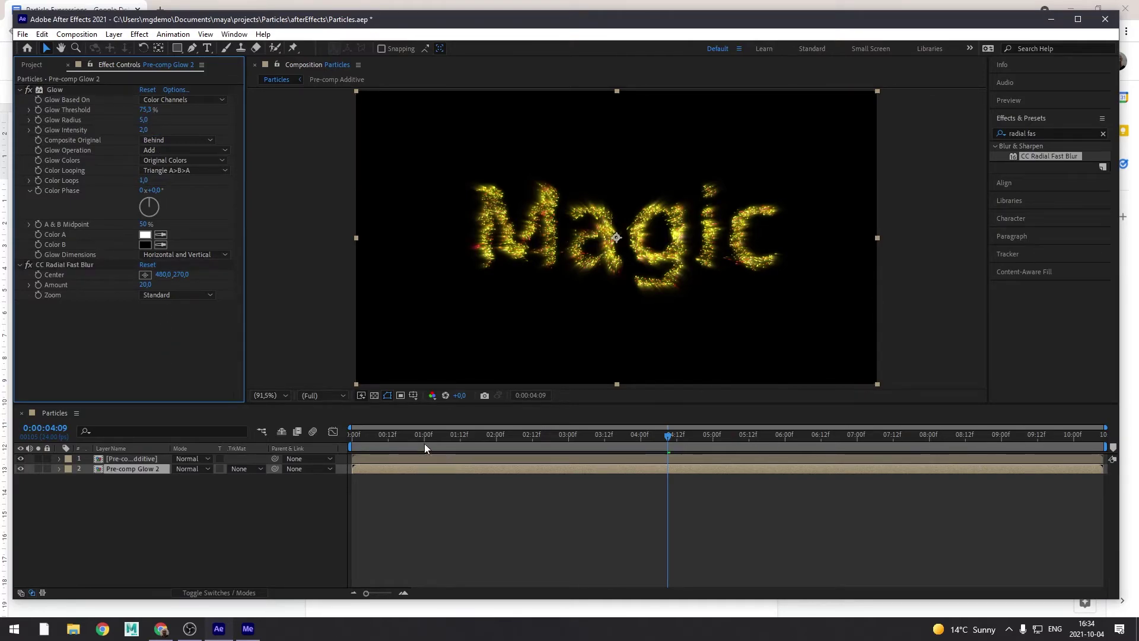
drag(425, 439, 350, 439)
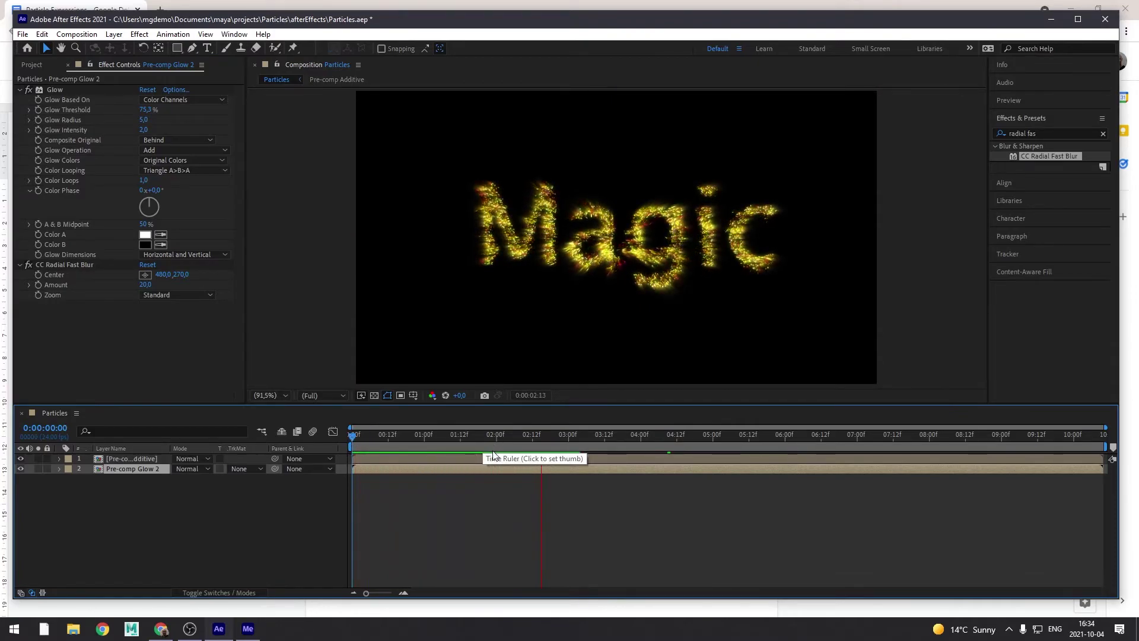
key(space)
Set the CC Radial Fast Blur Amount to 10 and preview from the first frame.
click(144, 287)
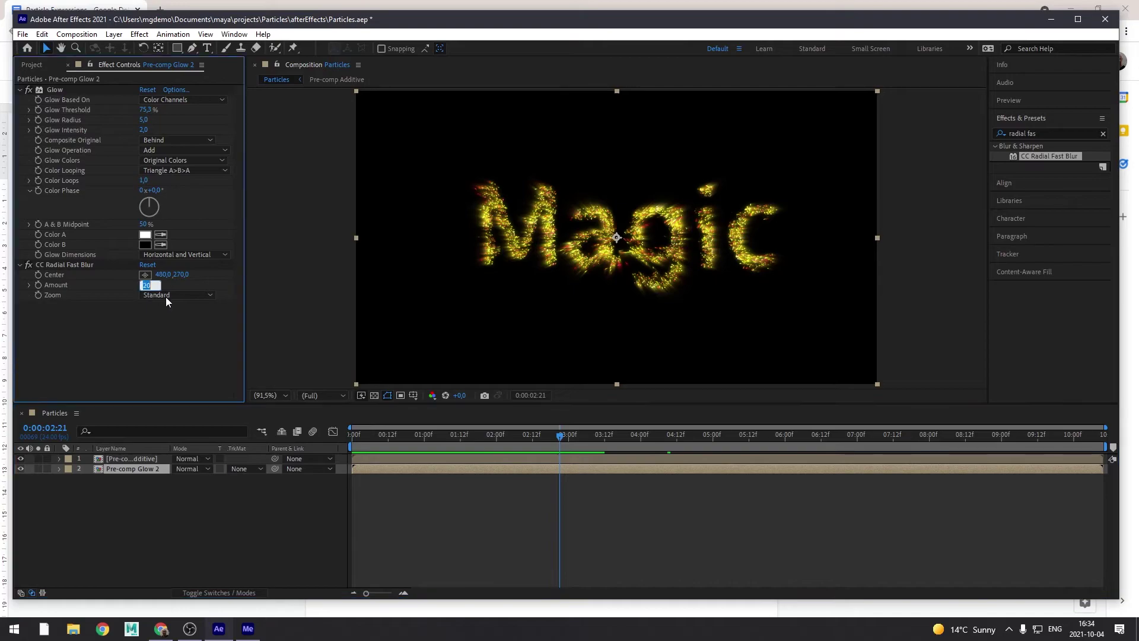
text(10)
key(Return)
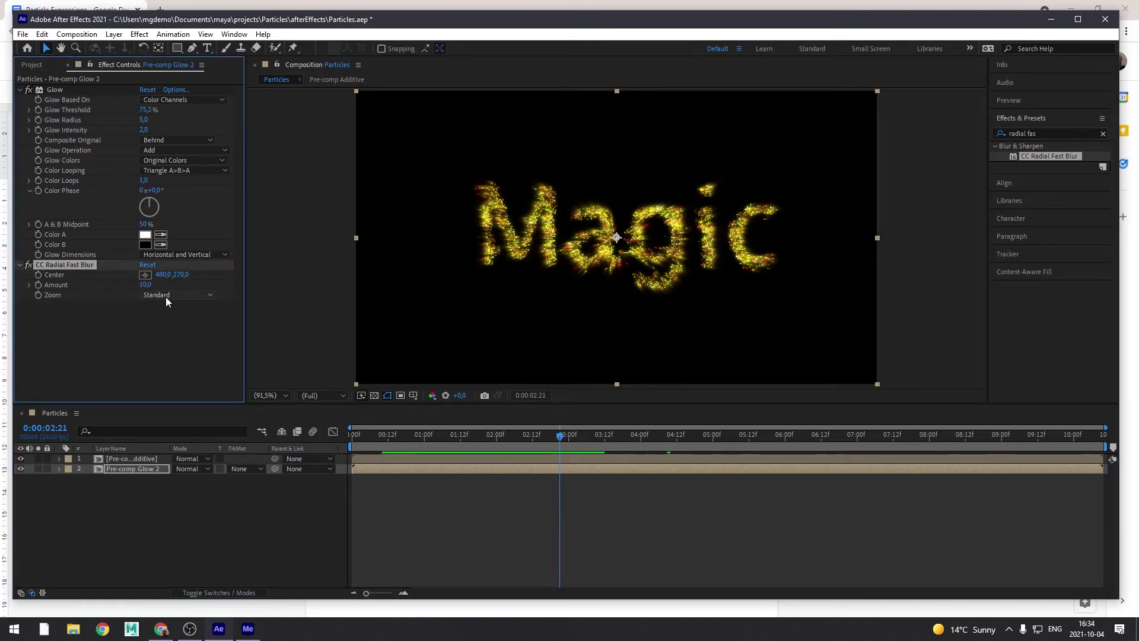
click(448, 436)
click(355, 435)
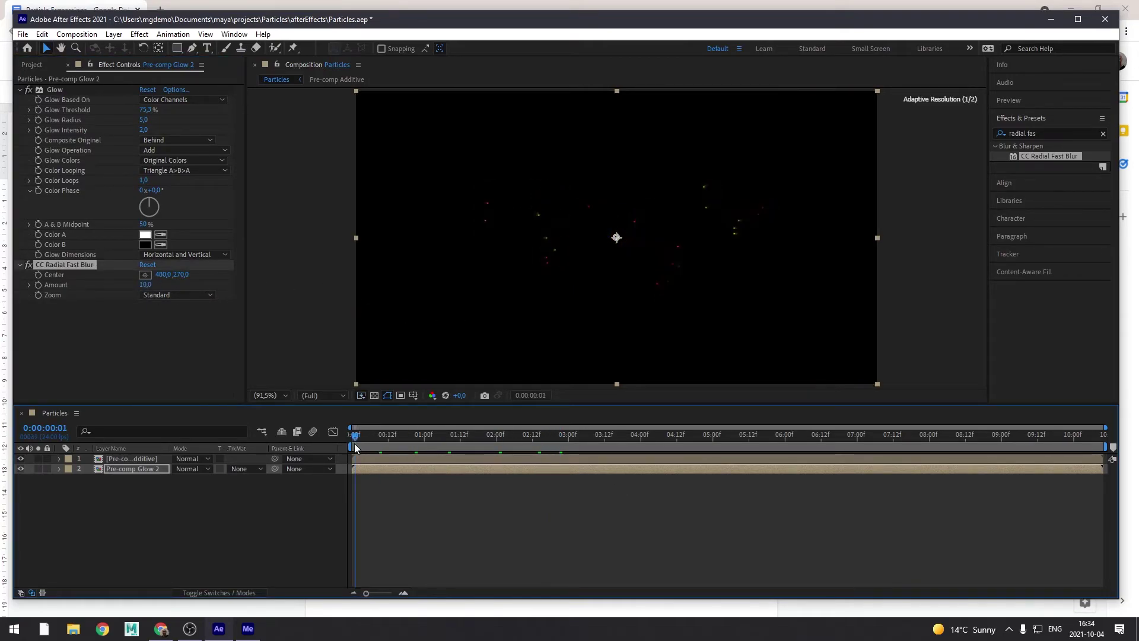
key(space)
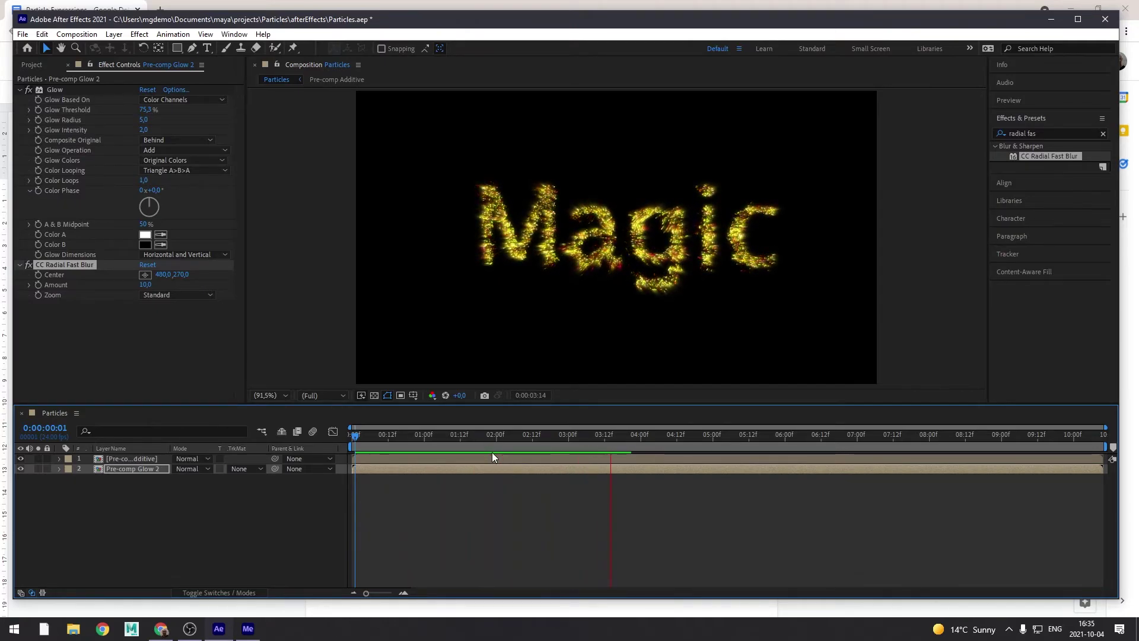
key(space)
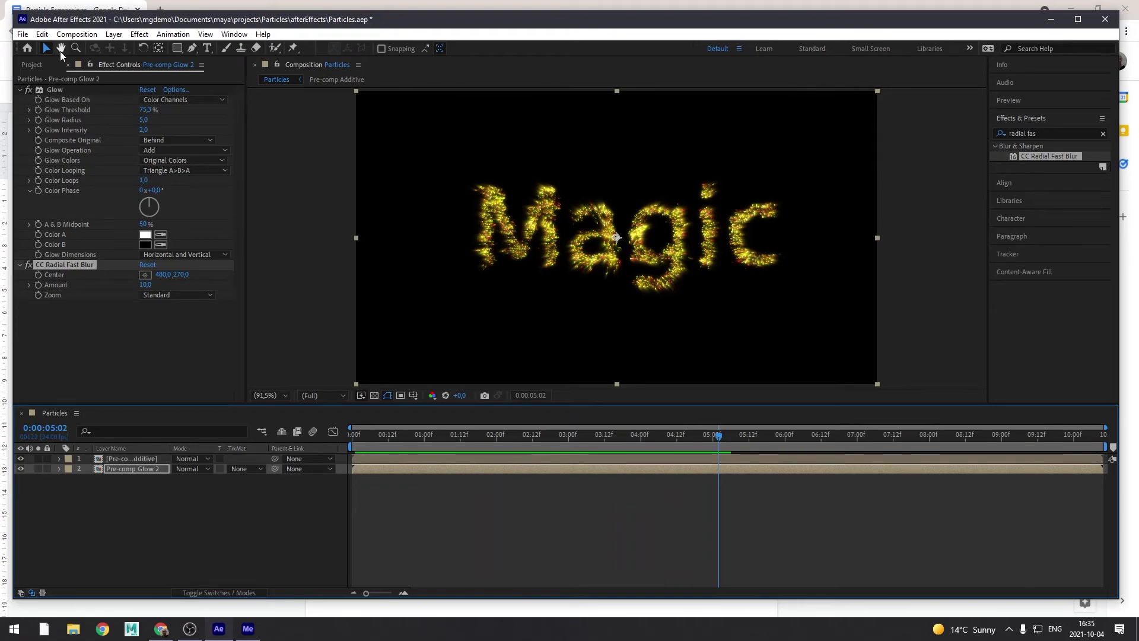
Save Particles.aep and add the Particles composition to the Adobe Media Encoder queue.
click(23, 34)
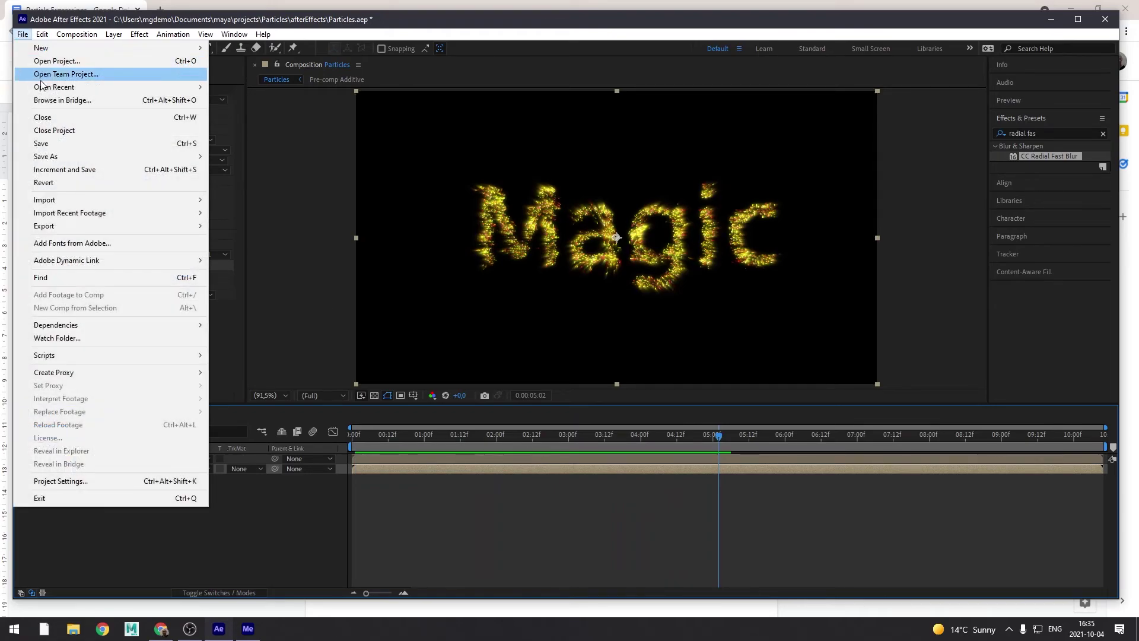
click(48, 143)
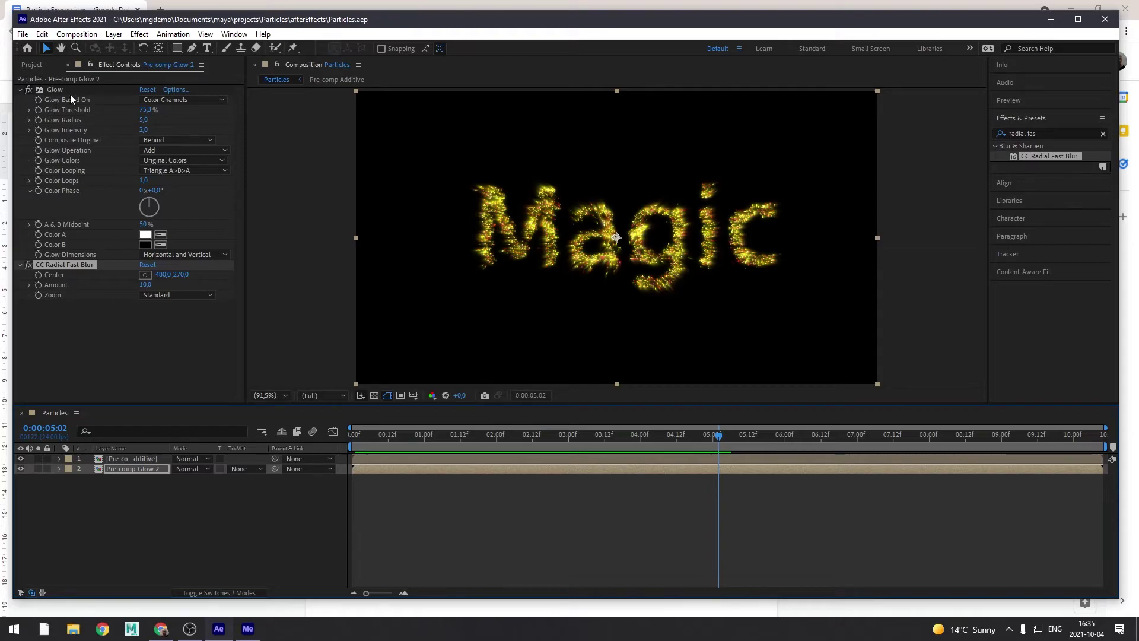
click(33, 65)
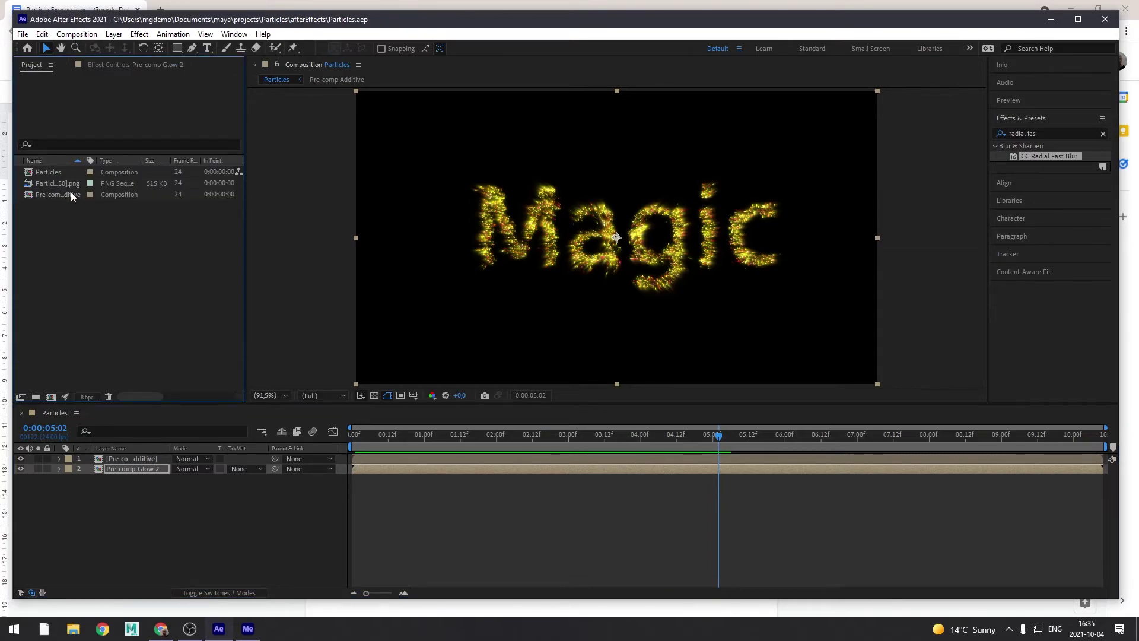
click(51, 172)
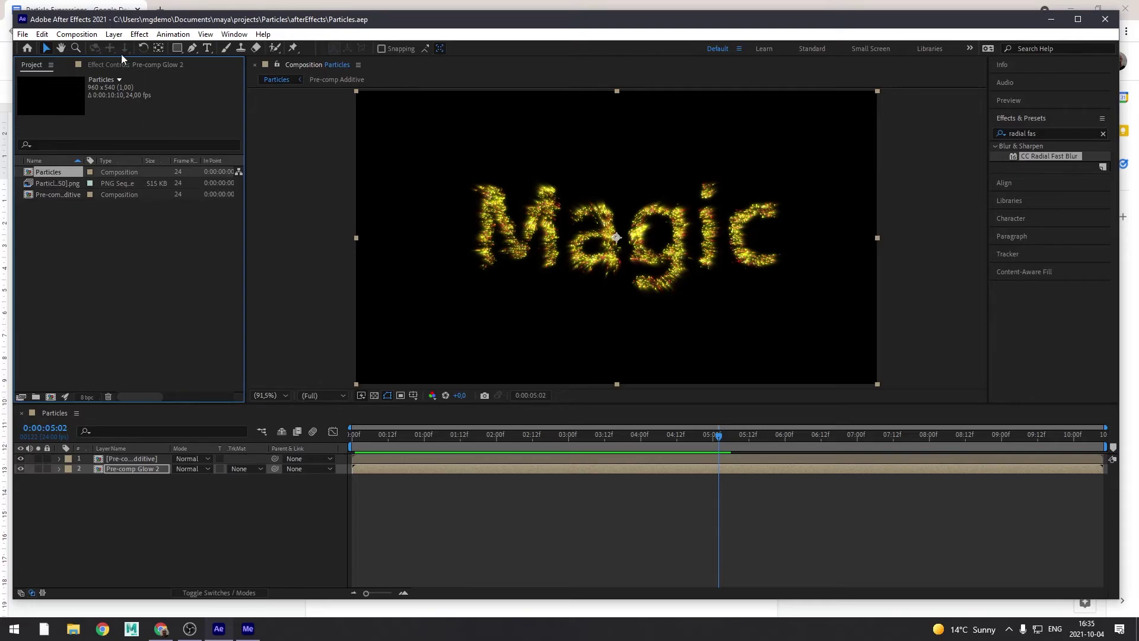
click(84, 36)
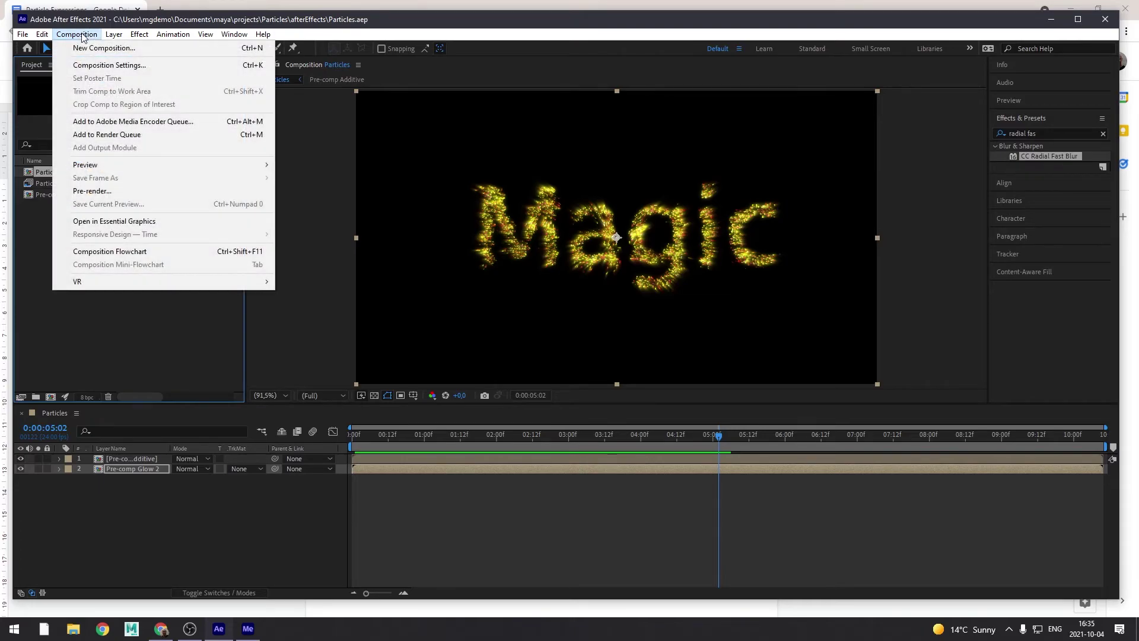
click(145, 122)
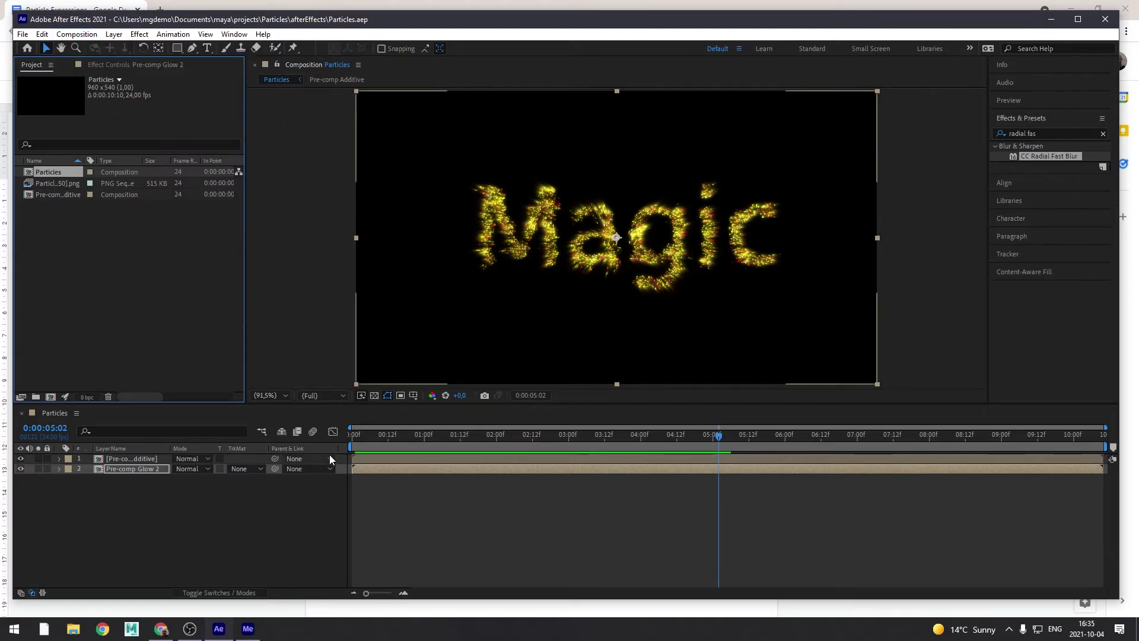
Save the H.264 output as Particles.mp4 in the afterEffects folder and start the queue.
click(251, 633)
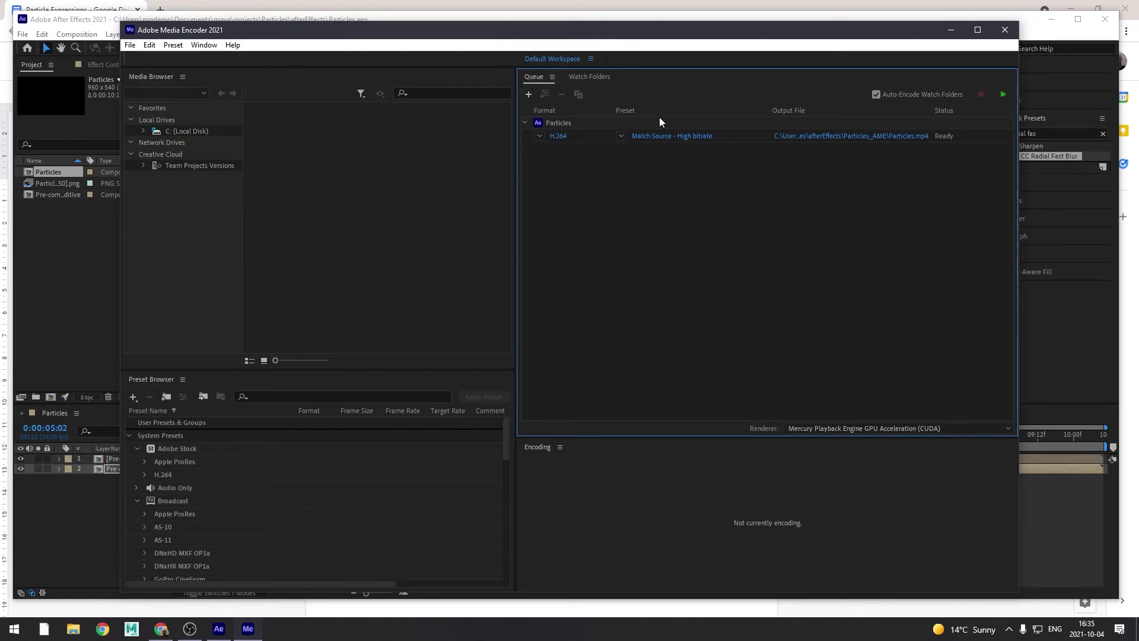
mouse_move(645, 138)
click(833, 136)
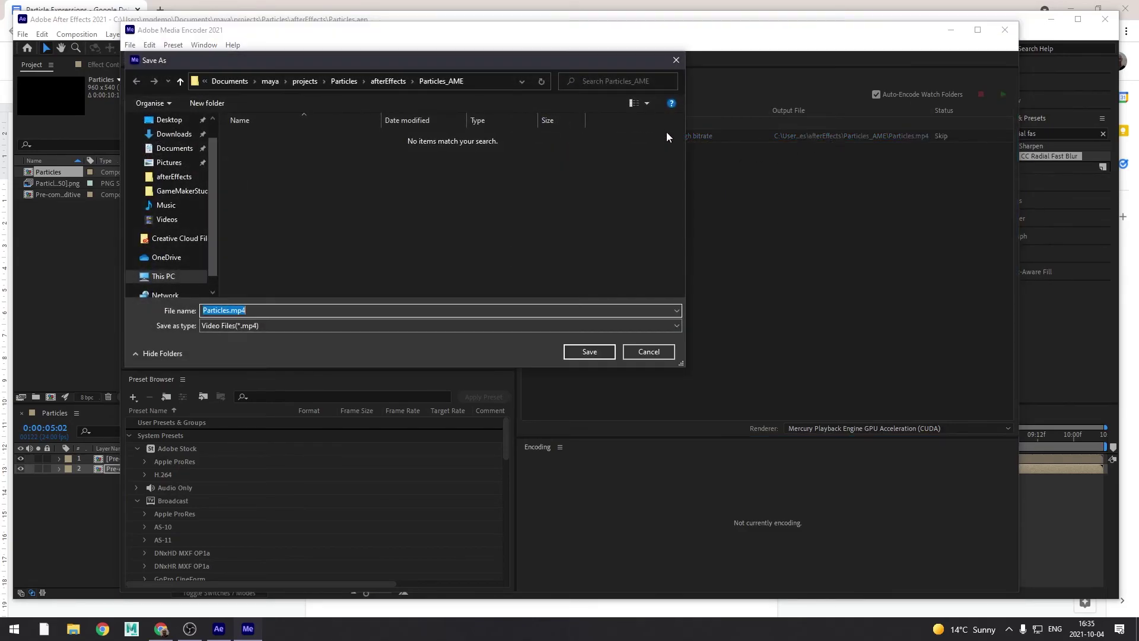
click(385, 81)
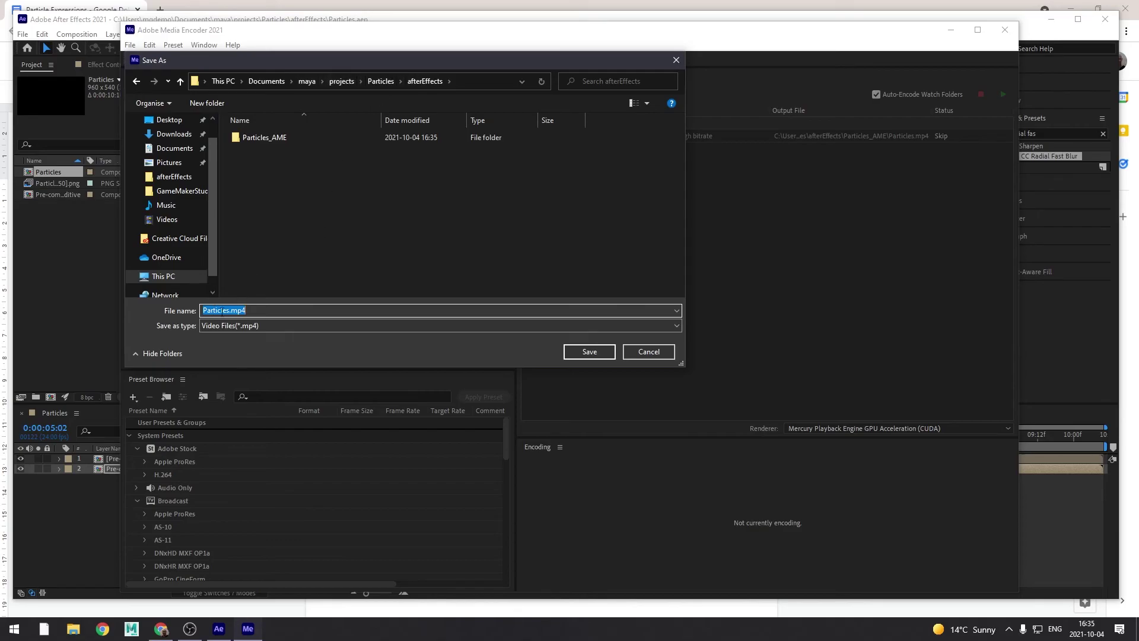
click(590, 351)
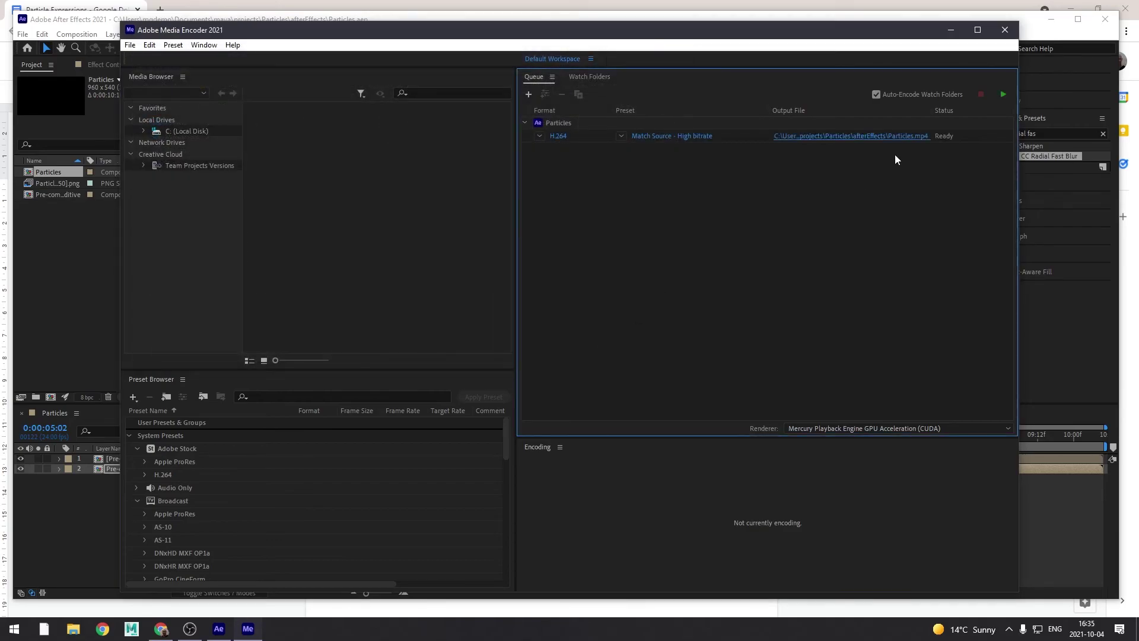
click(1003, 94)
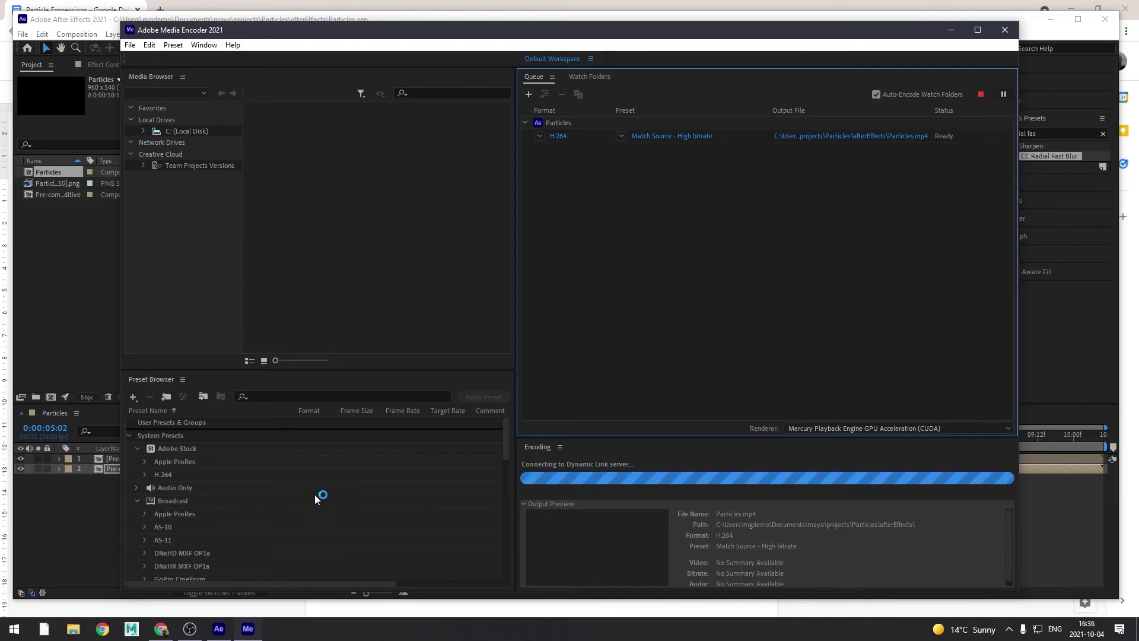
Browse Documents > maya > projects > Particles > afterEffects and play Particles.mp4.
click(73, 629)
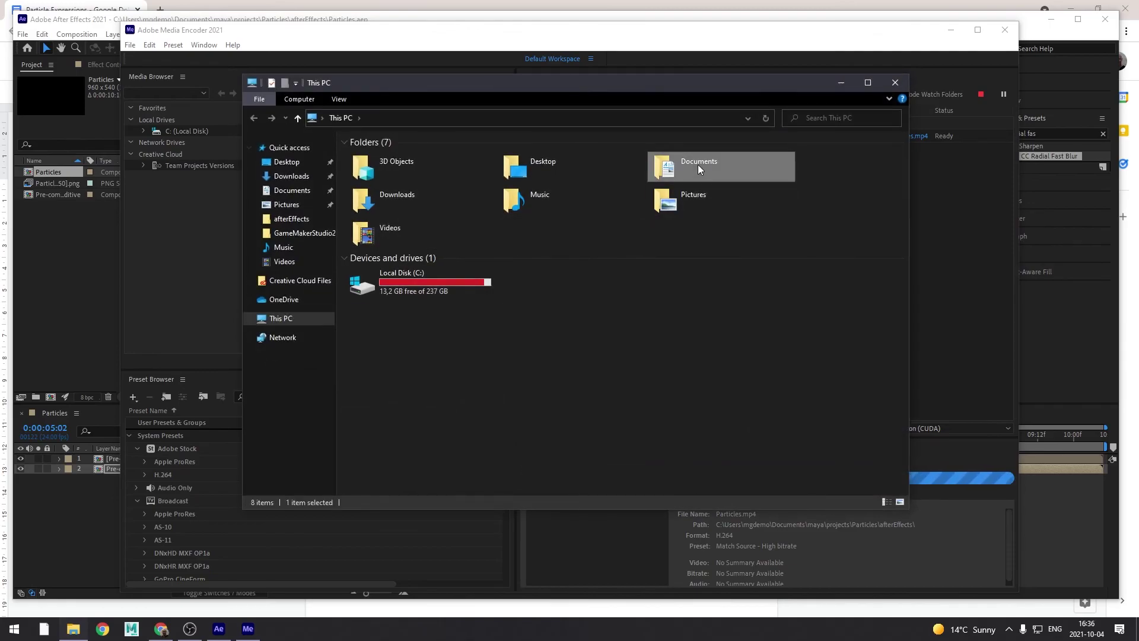
double_click(698, 165)
double_click(374, 205)
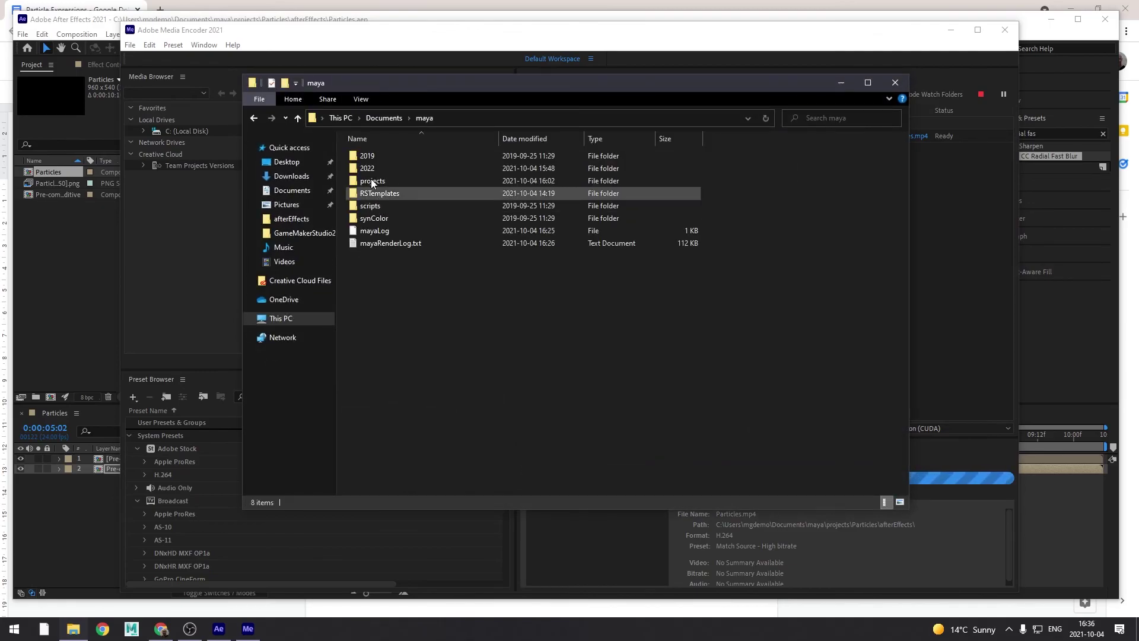
double_click(380, 179)
double_click(372, 168)
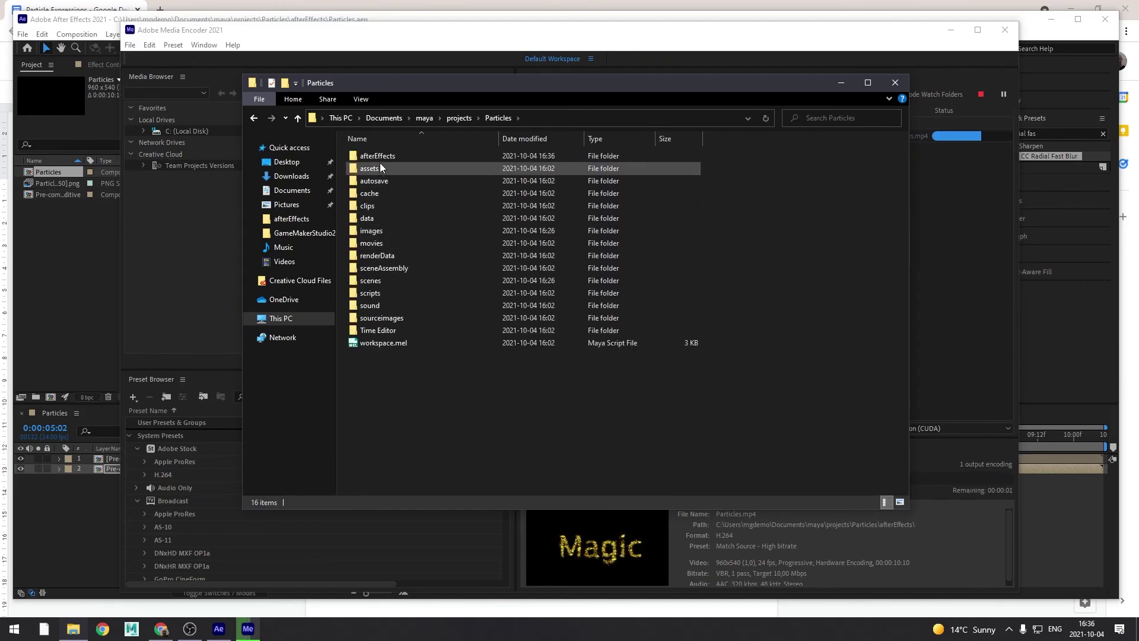
click(380, 156)
double_click(381, 156)
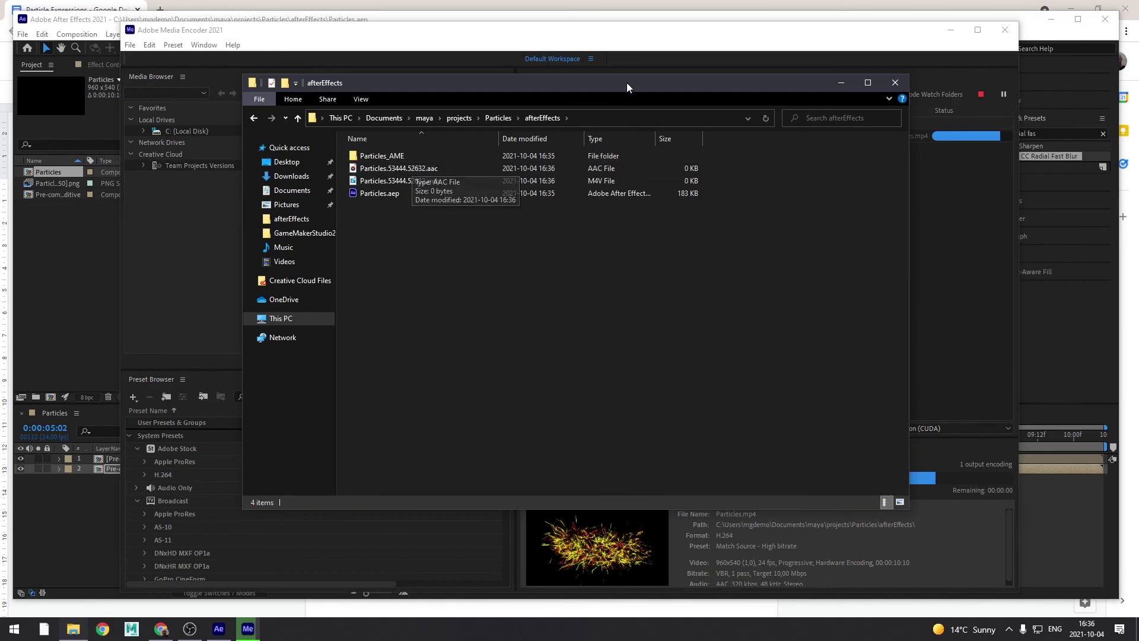
drag(632, 85, 479, 63)
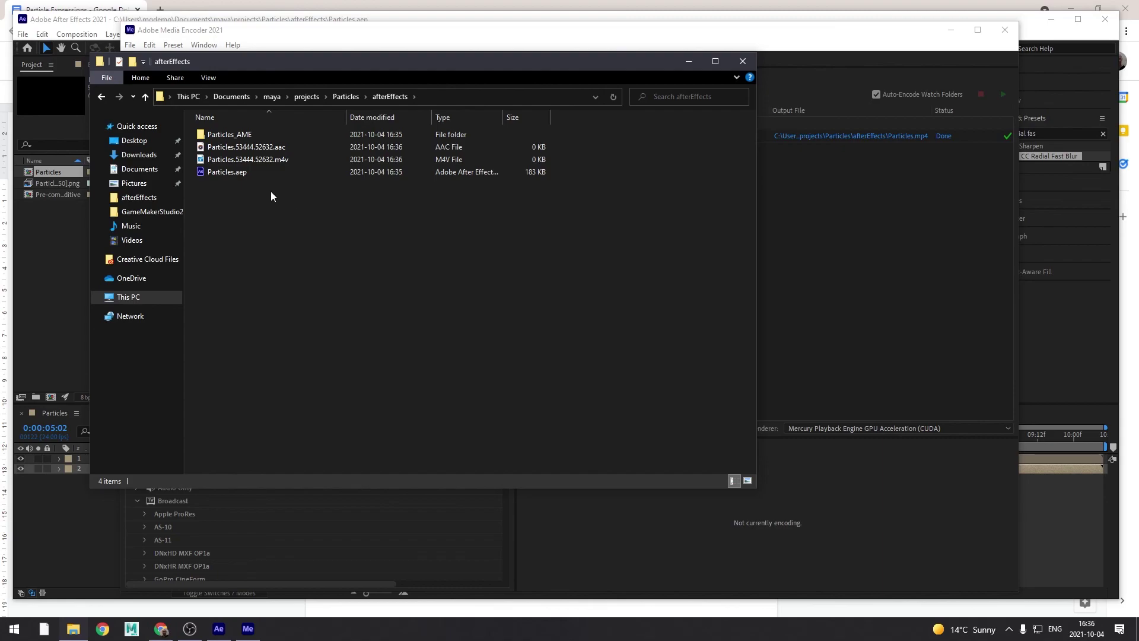
double_click(239, 159)
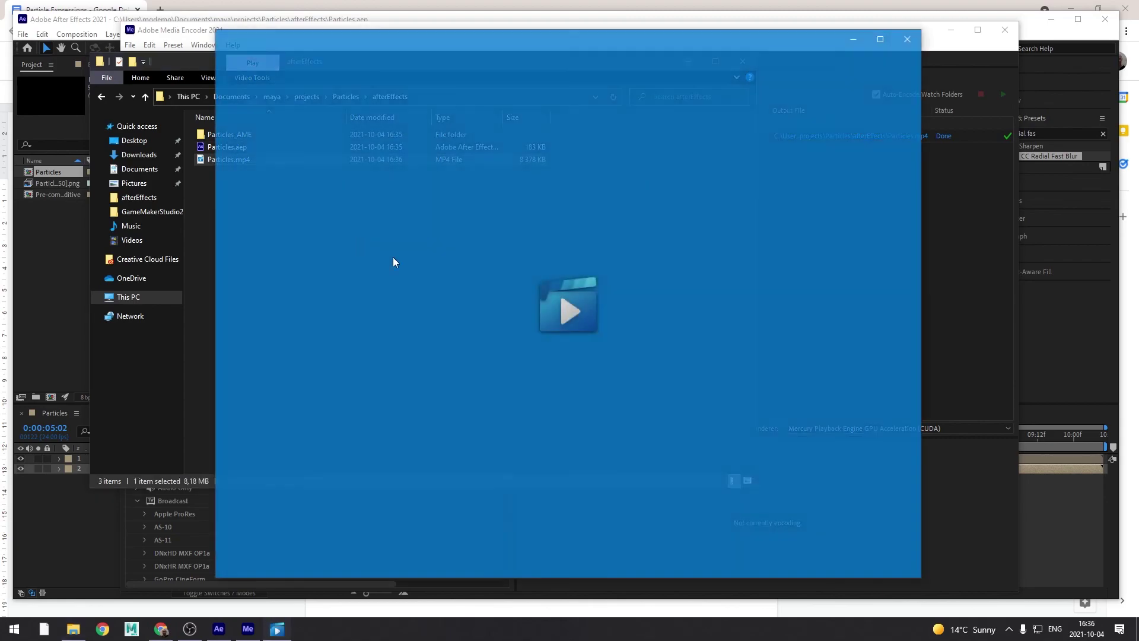